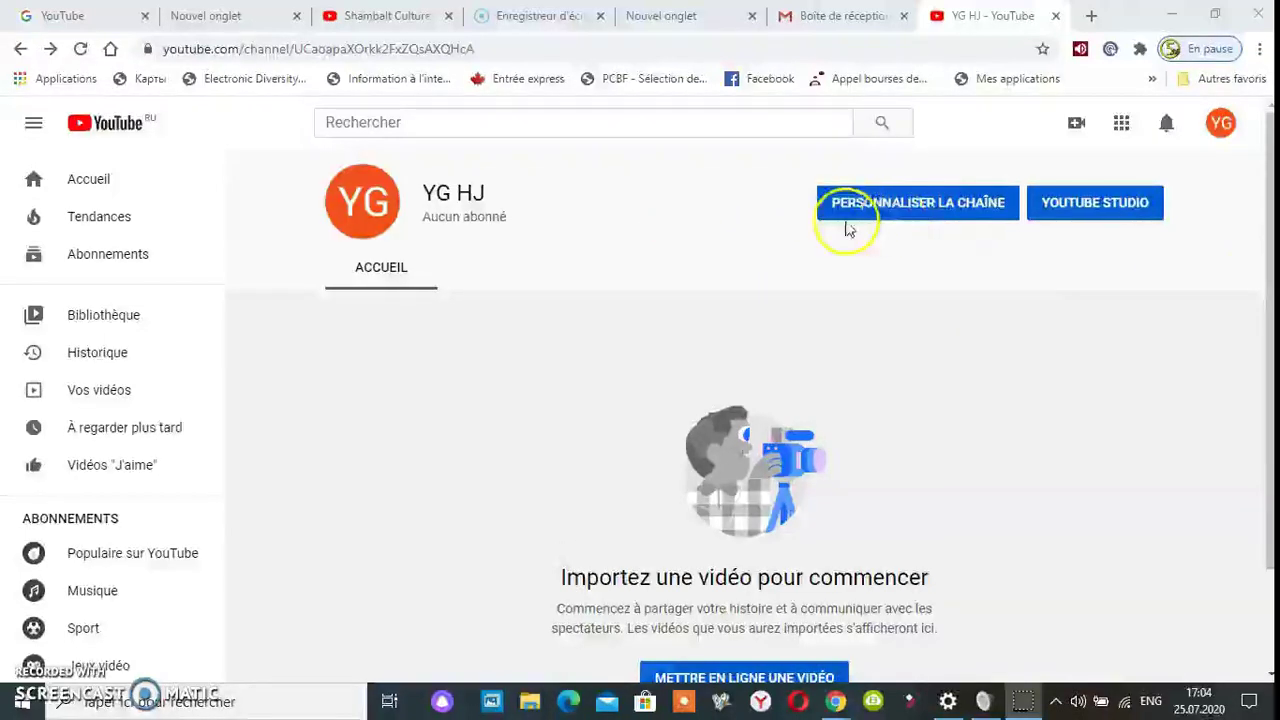
Open the channel's customization page and browse the gallery images offered for the channel art.
click(935, 218)
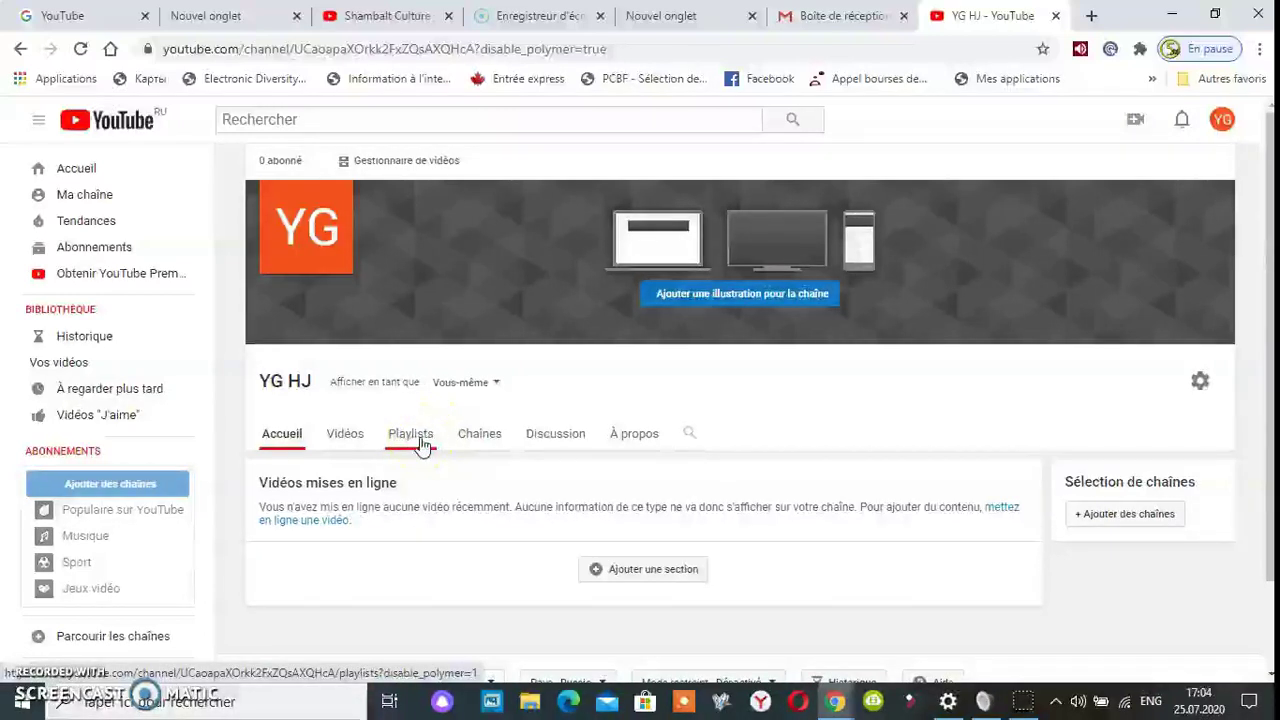
click(662, 312)
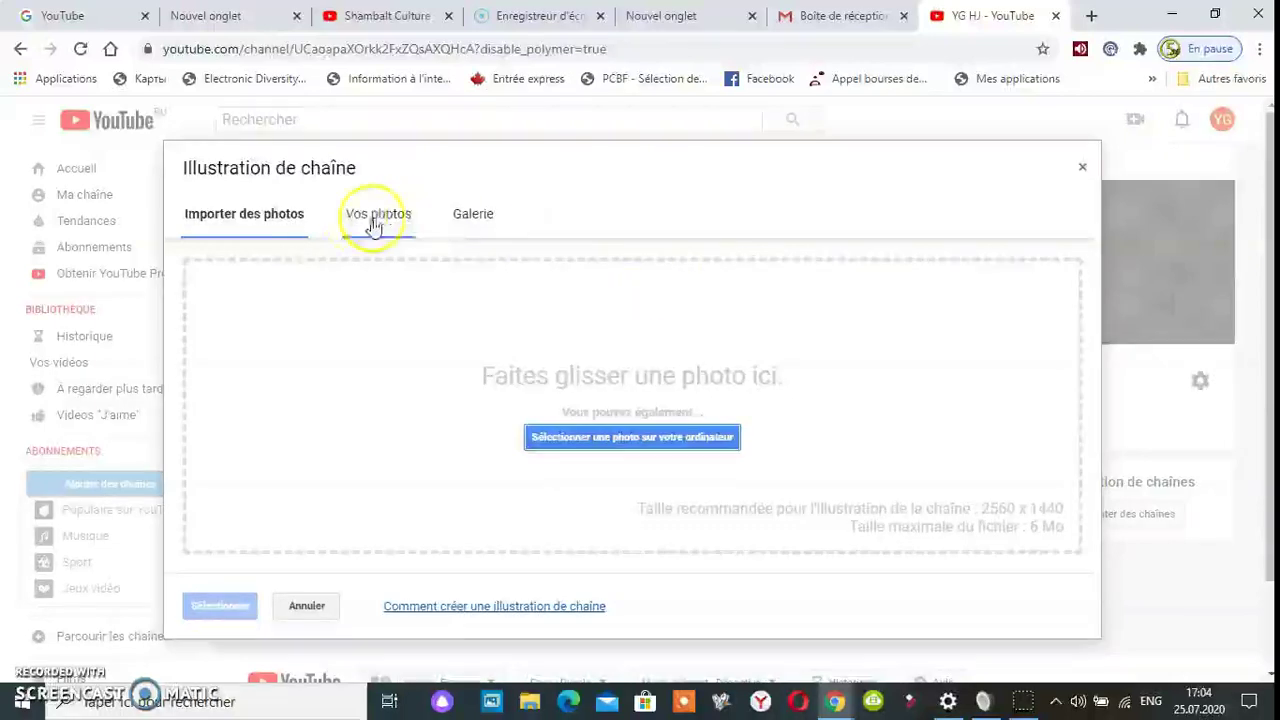
click(484, 224)
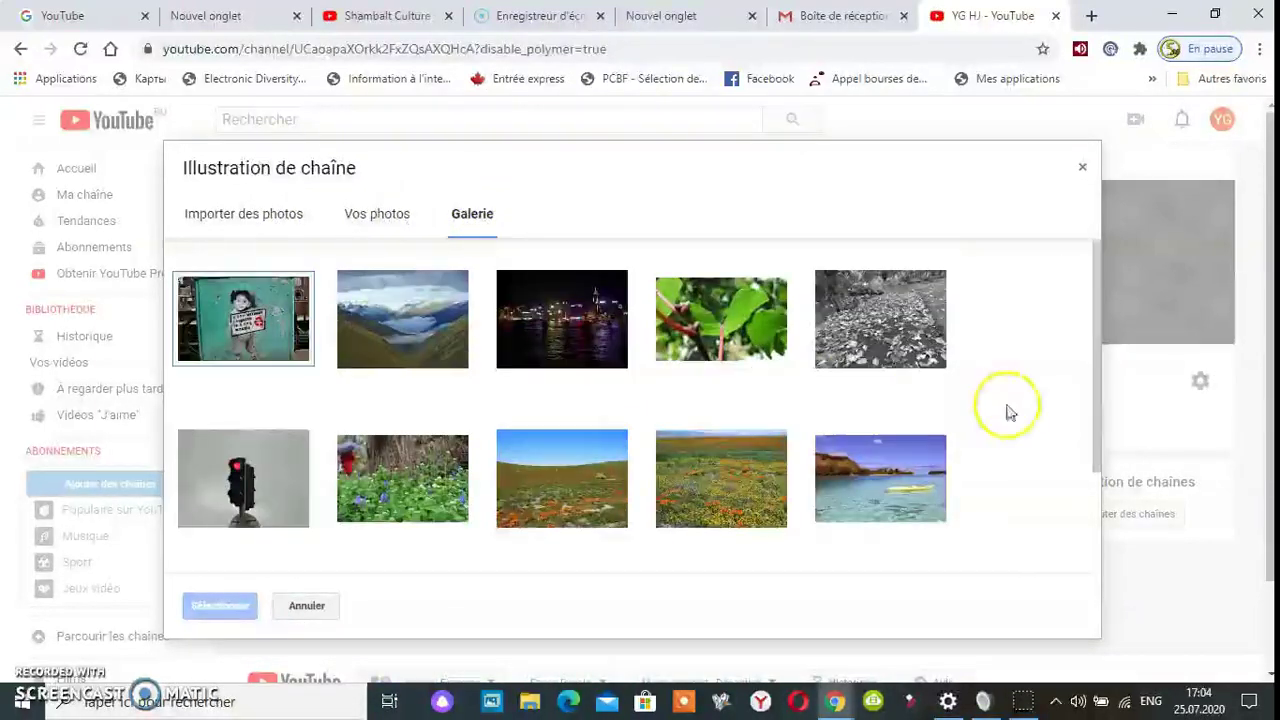
scroll(870, 407, down, 1)
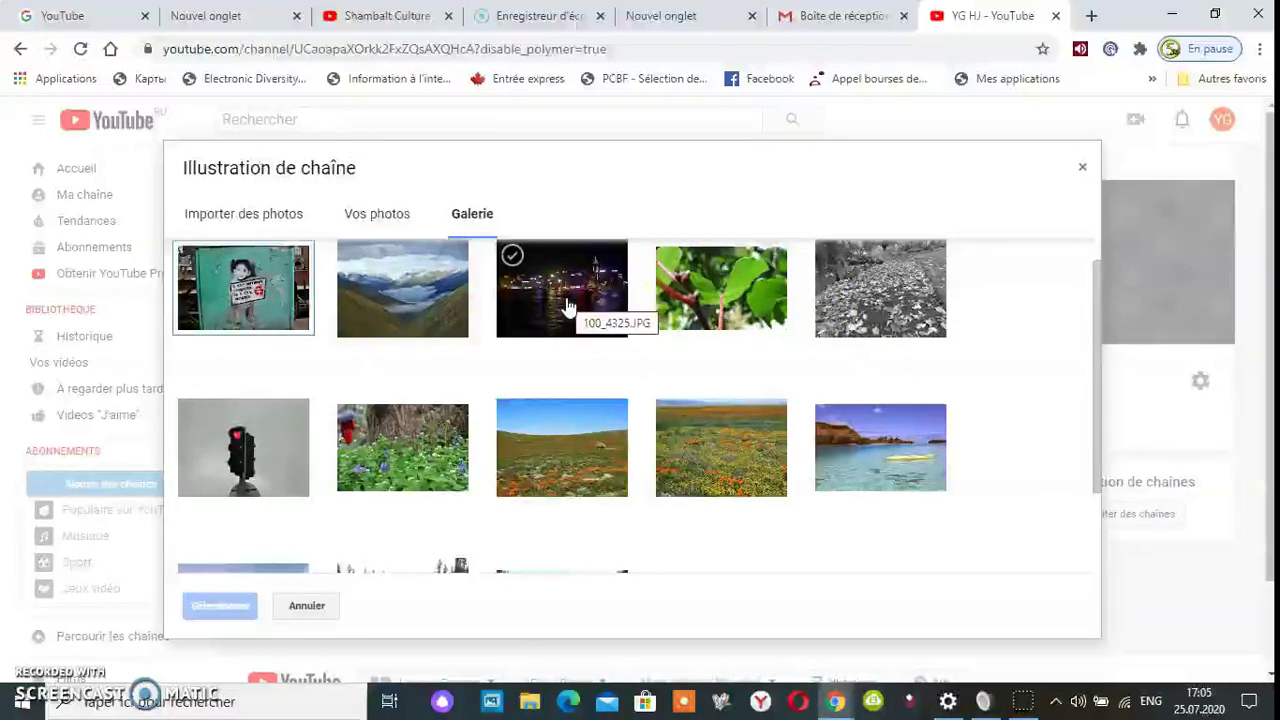
click(200, 198)
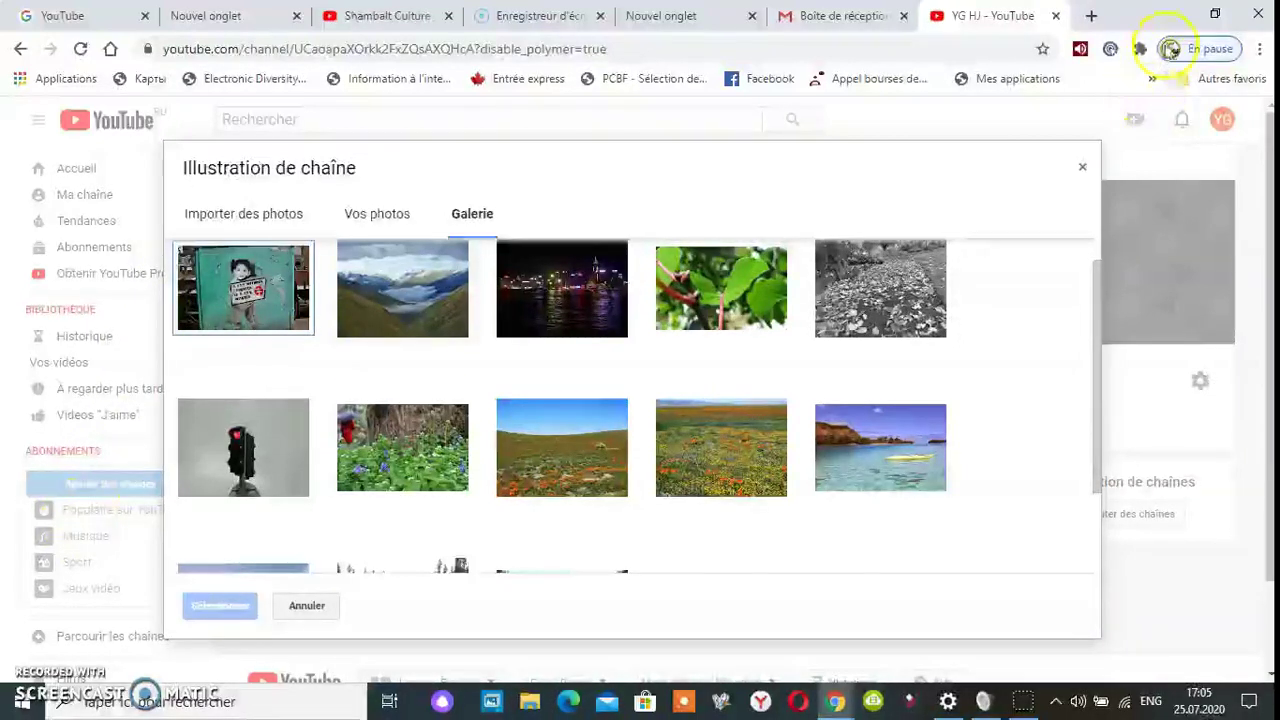
Open canva.com in a new browser tab and search its templates for "illustration de chaîne youtube".
click(1091, 16)
click(865, 46)
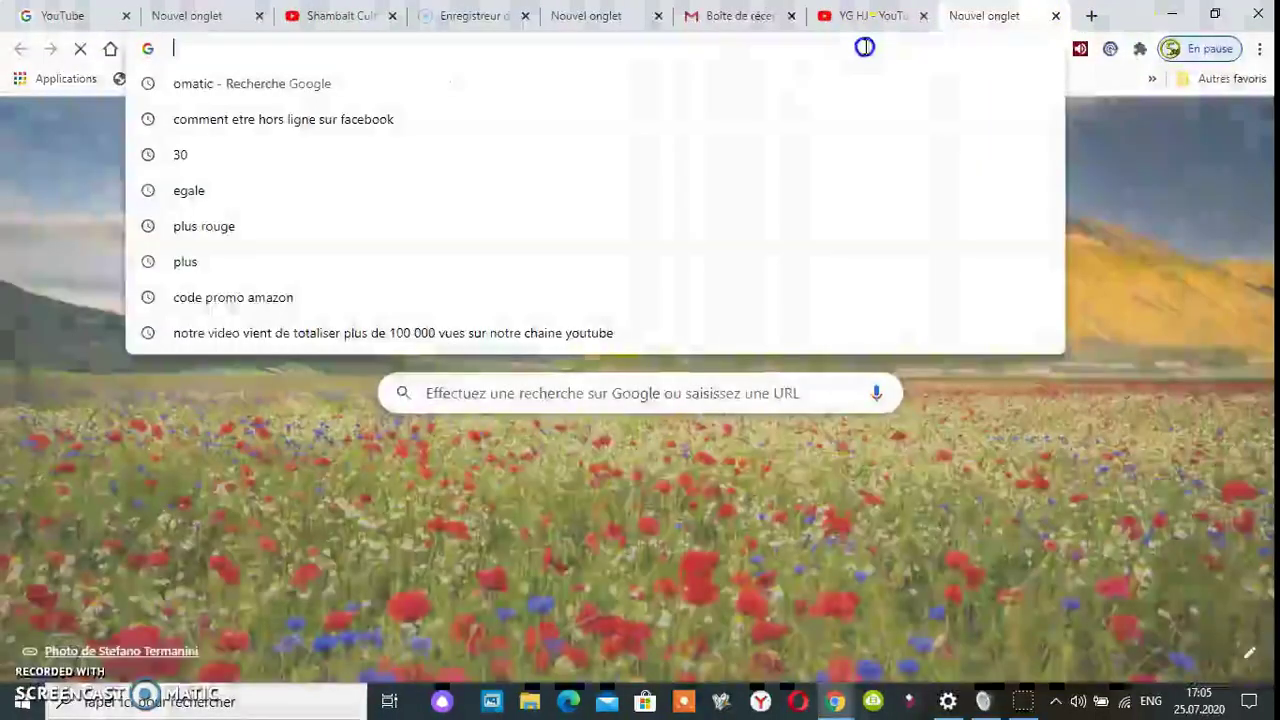
text(canva.com)
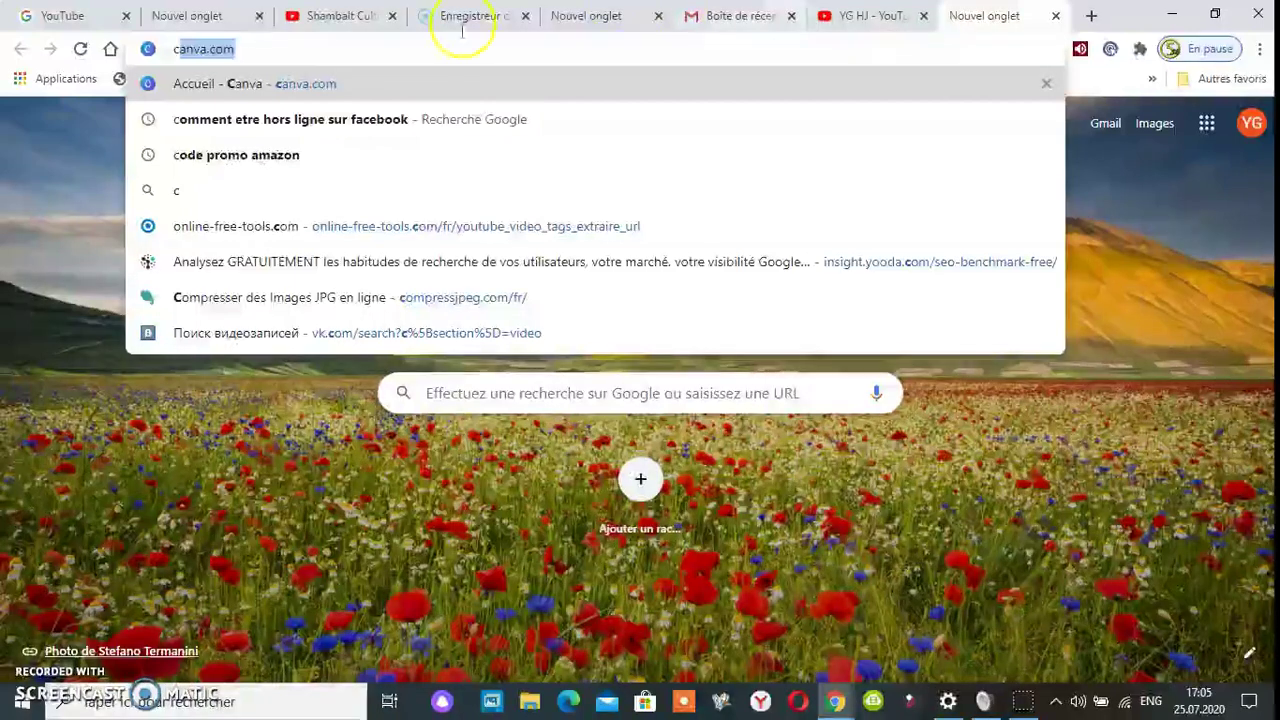
click(287, 43)
key(Return)
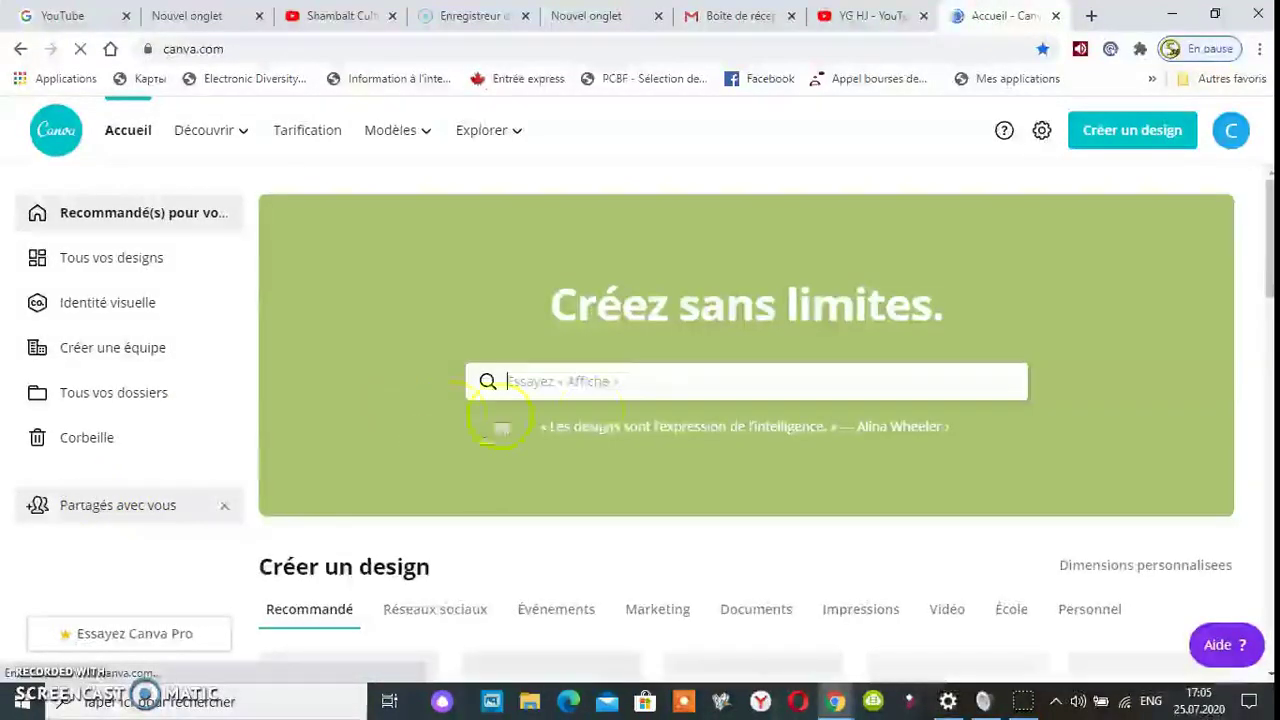
click(646, 383)
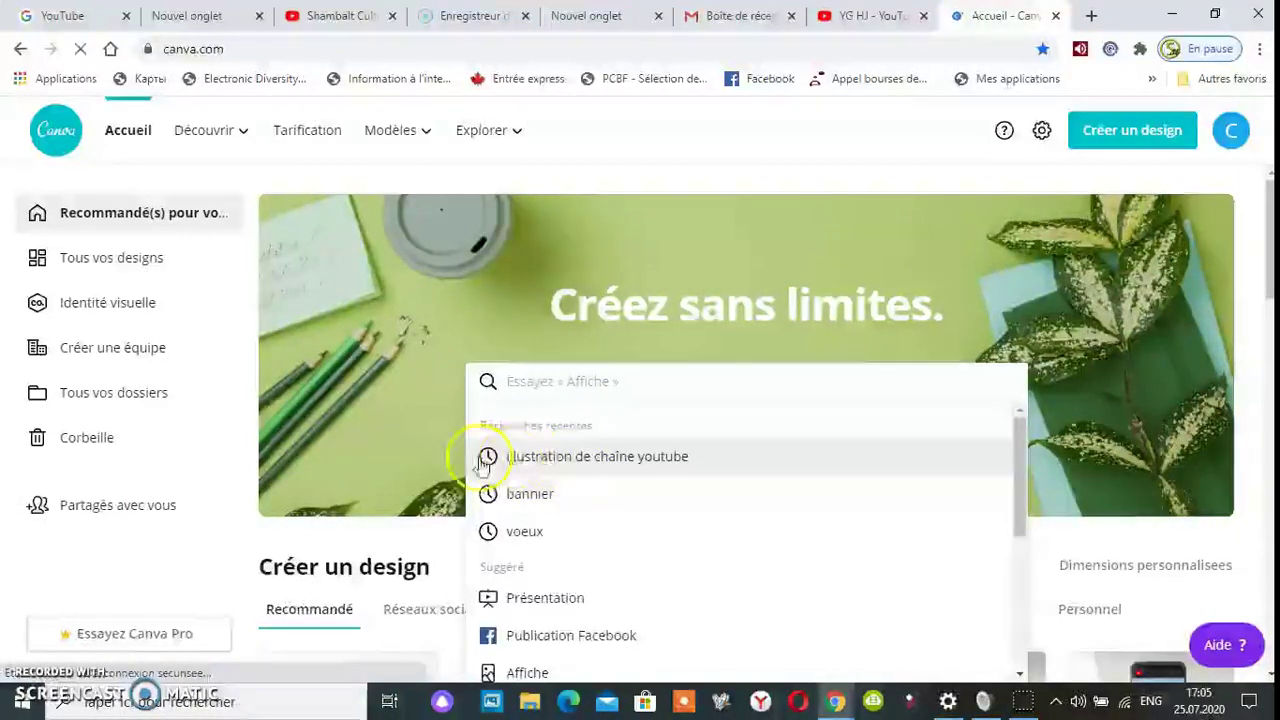
click(565, 467)
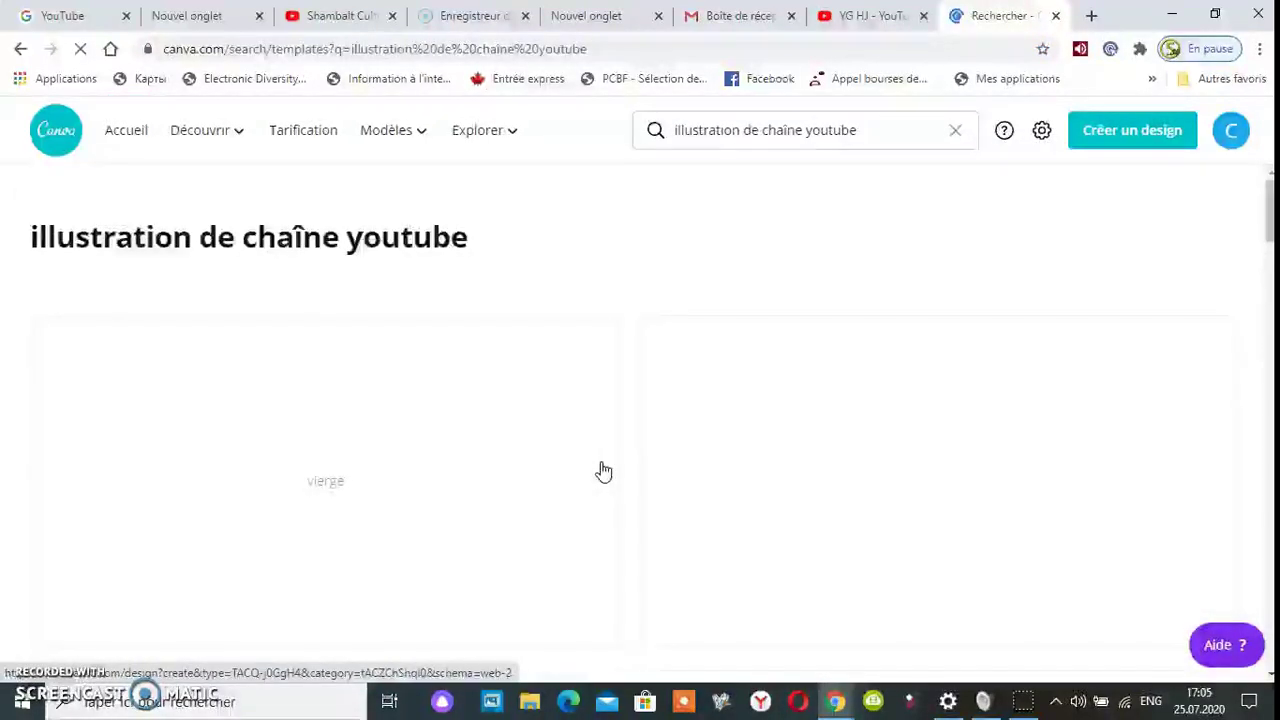
Browse the channel art templates and open the red "COREY TRAVELS THE WORLD" design for editing.
scroll(925, 385, down, 4)
scroll(925, 385, down, 1)
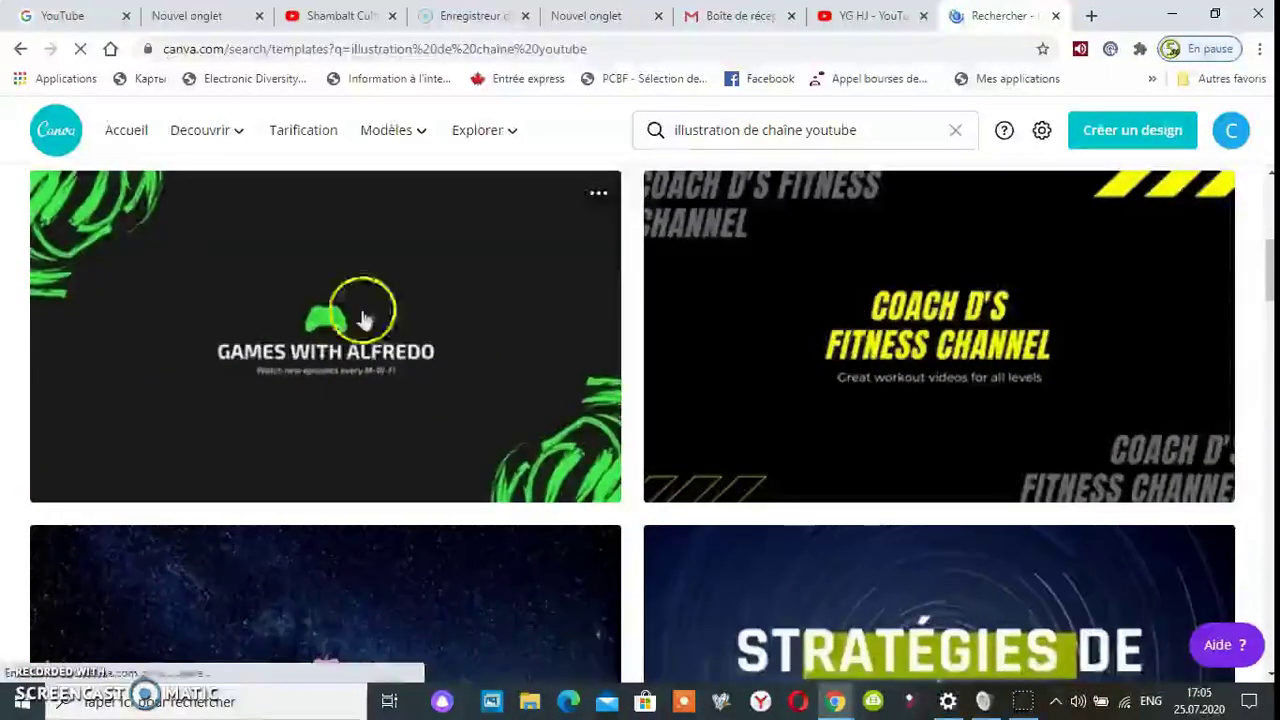
scroll(1194, 371, down, 2)
scroll(1000, 320, up, 1)
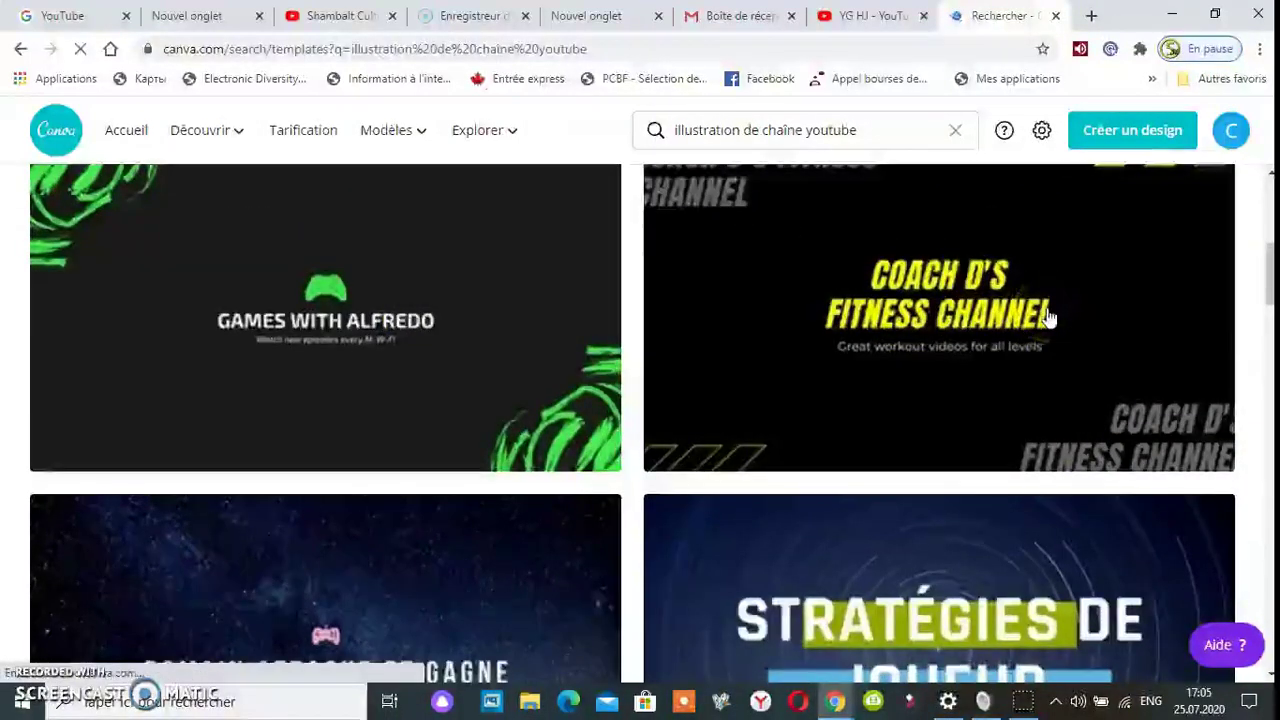
scroll(1046, 317, down, 1)
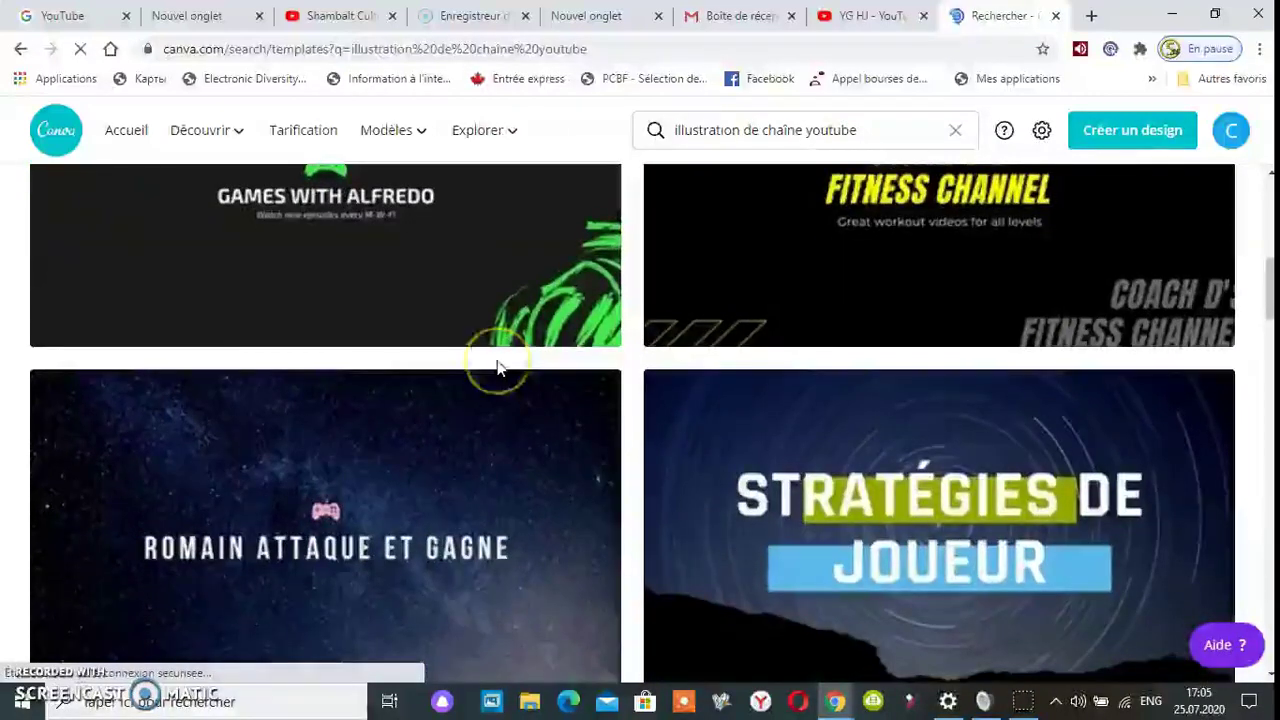
scroll(1094, 503, down, 1)
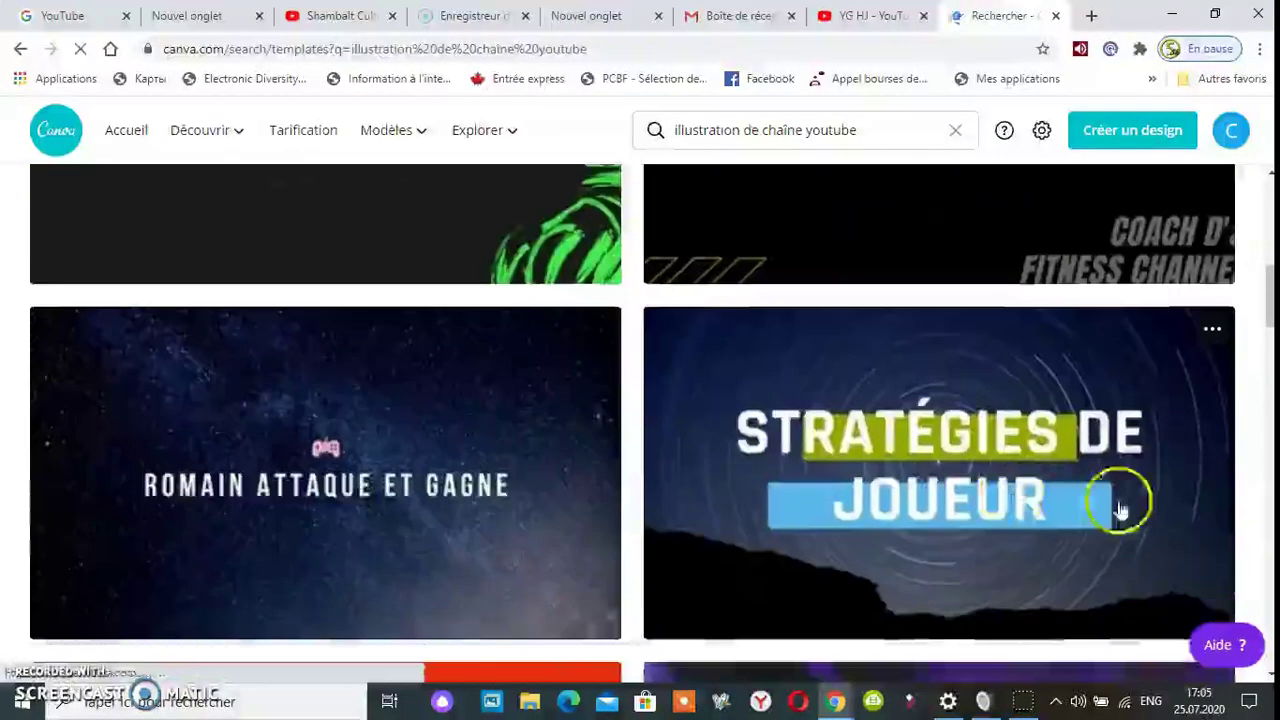
scroll(1155, 495, down, 4)
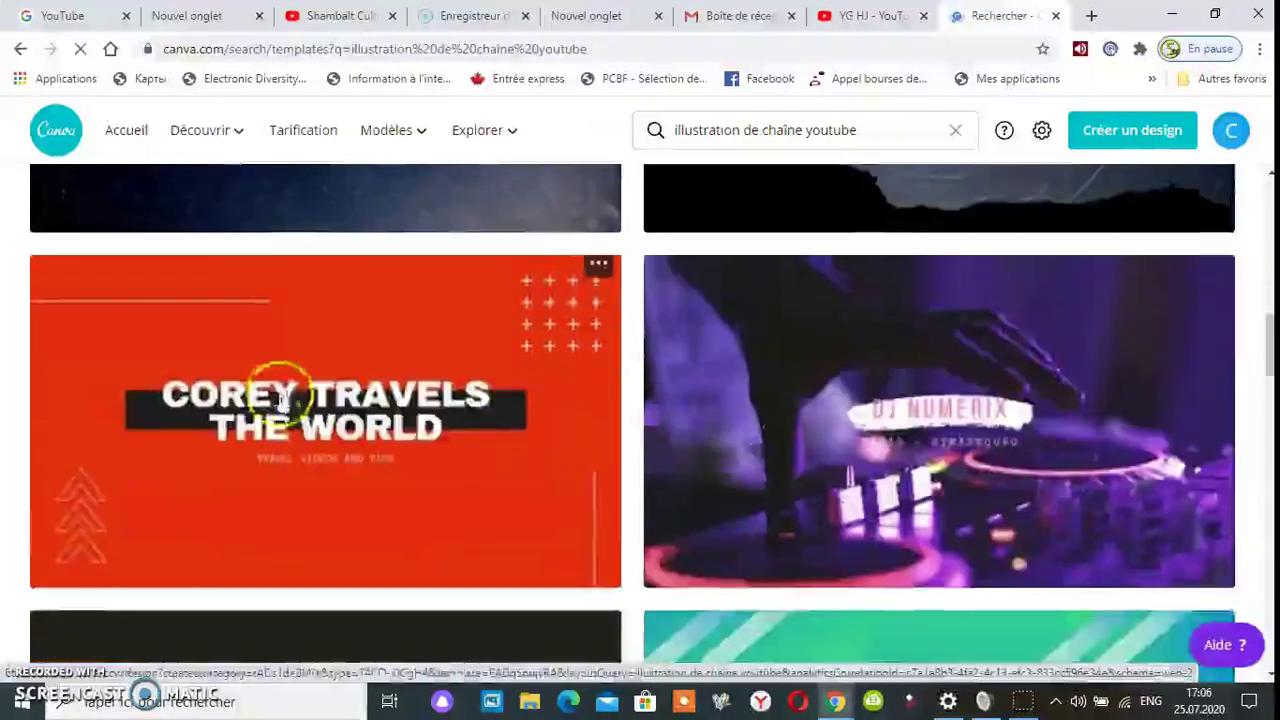
click(351, 360)
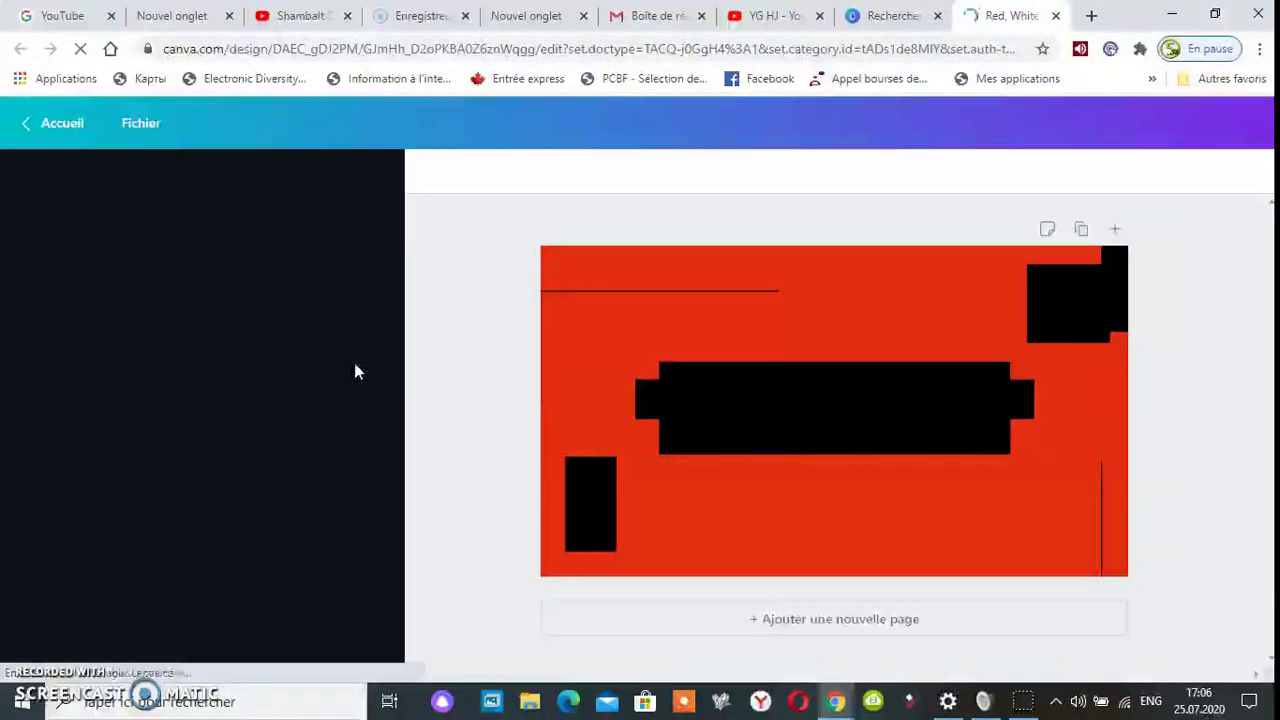
click(829, 390)
click(1211, 362)
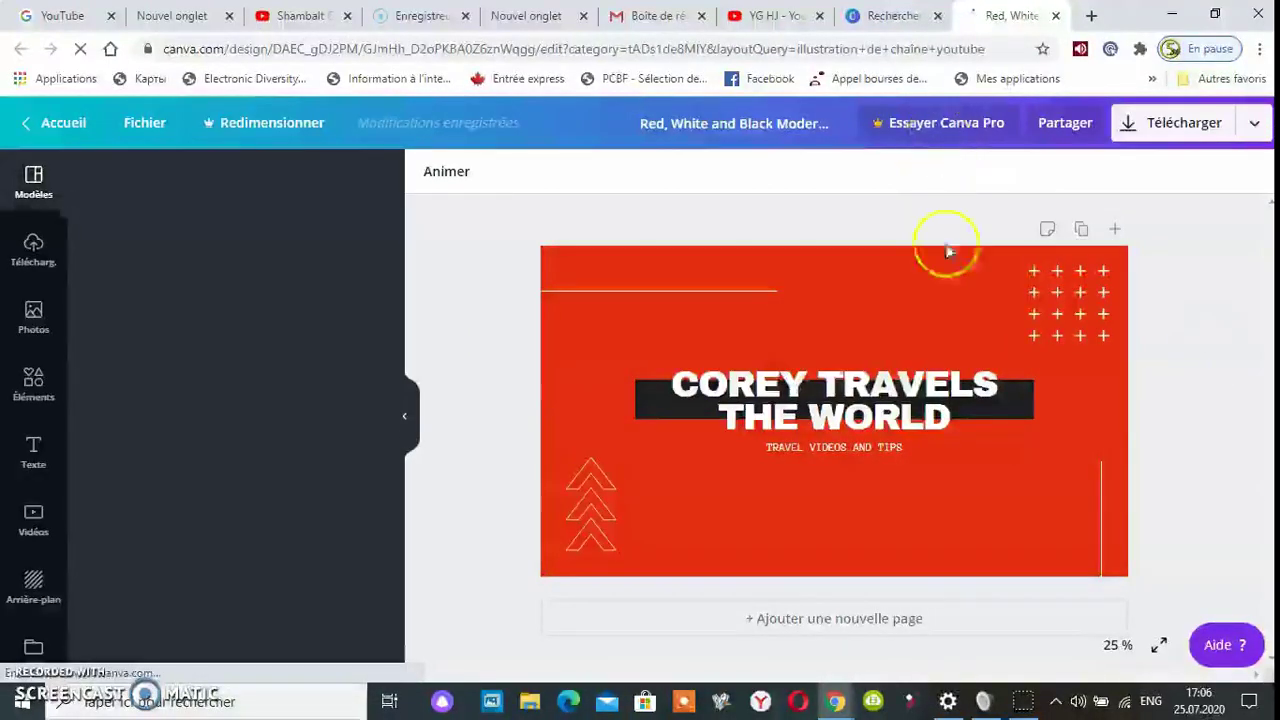
Delete the "TRAVEL VIDEOS AND TIPS" tagline and change the banner title to "TRAVELS IN WORD".
click(875, 395)
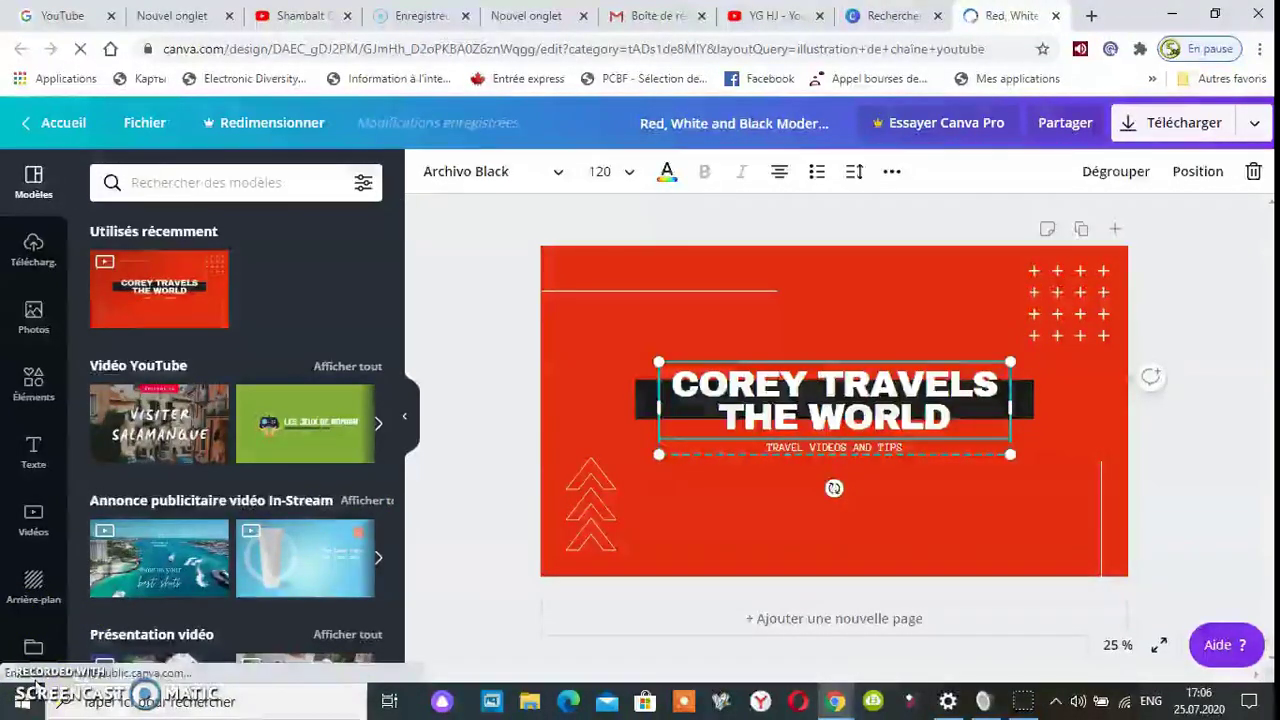
key(Delete)
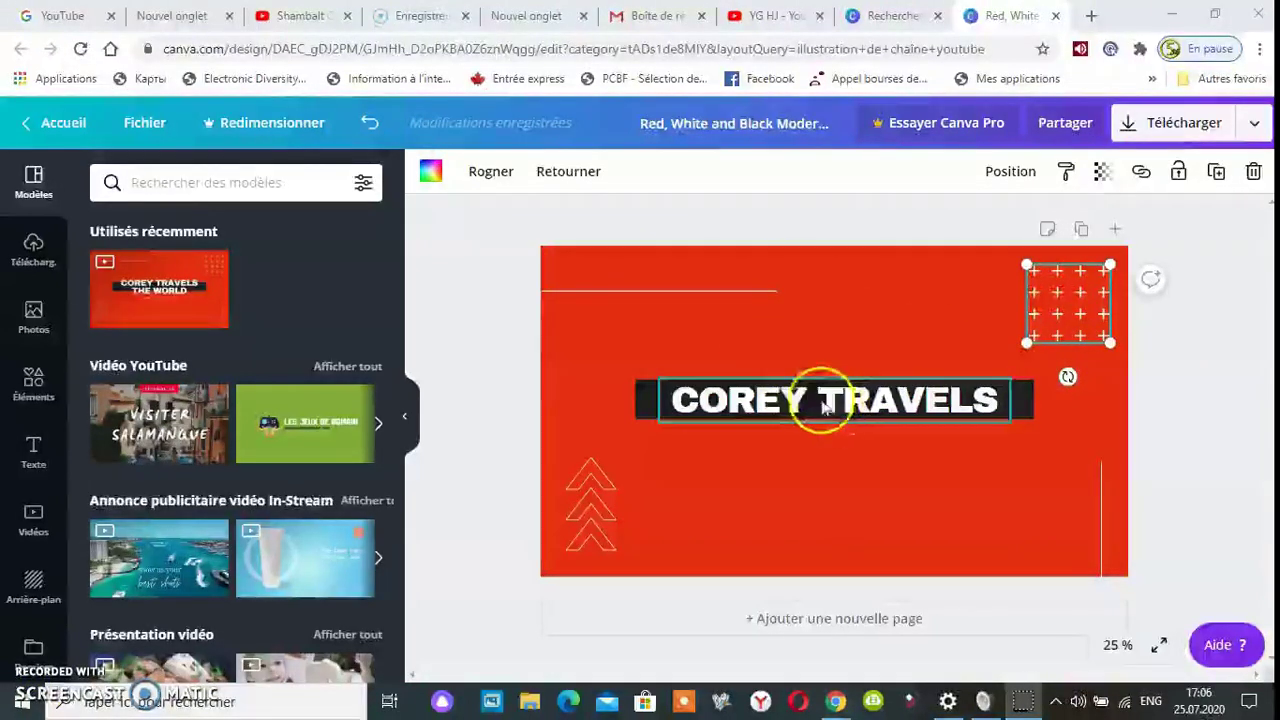
click(812, 404)
click(805, 404)
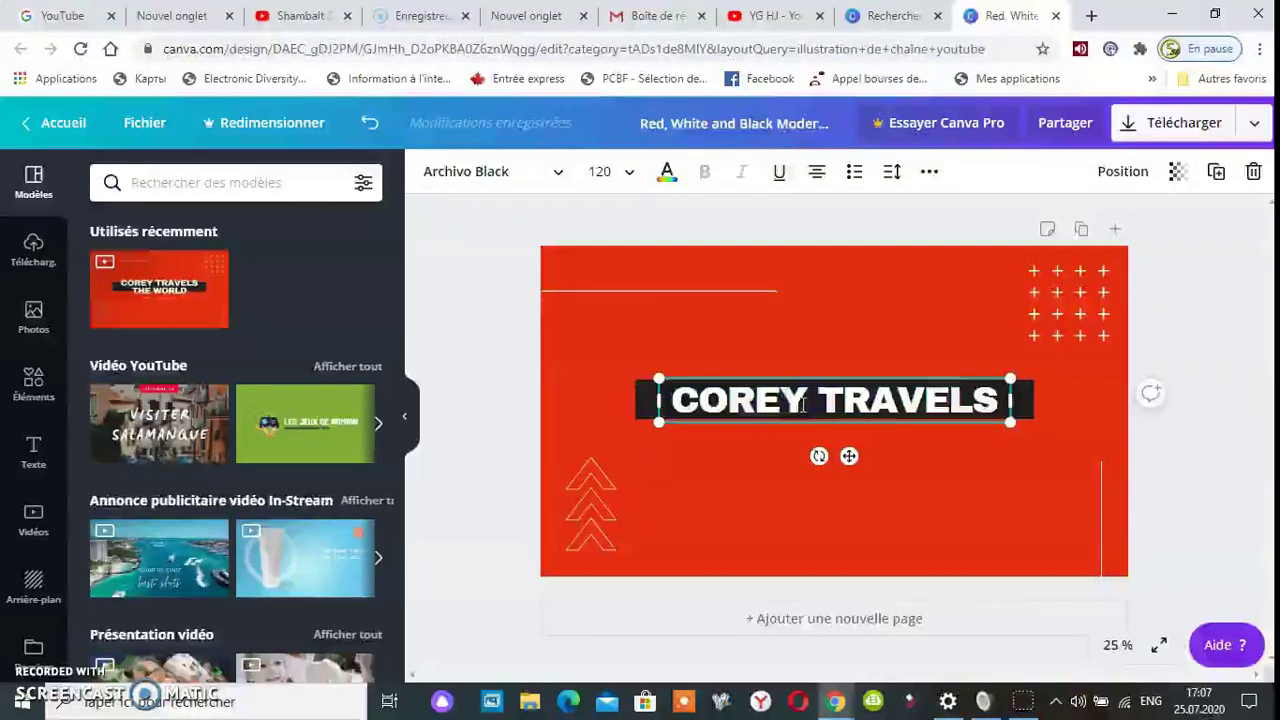
key(BackSpace)
key(BackSpace)
key(BackSpace)
key(BackSpace)
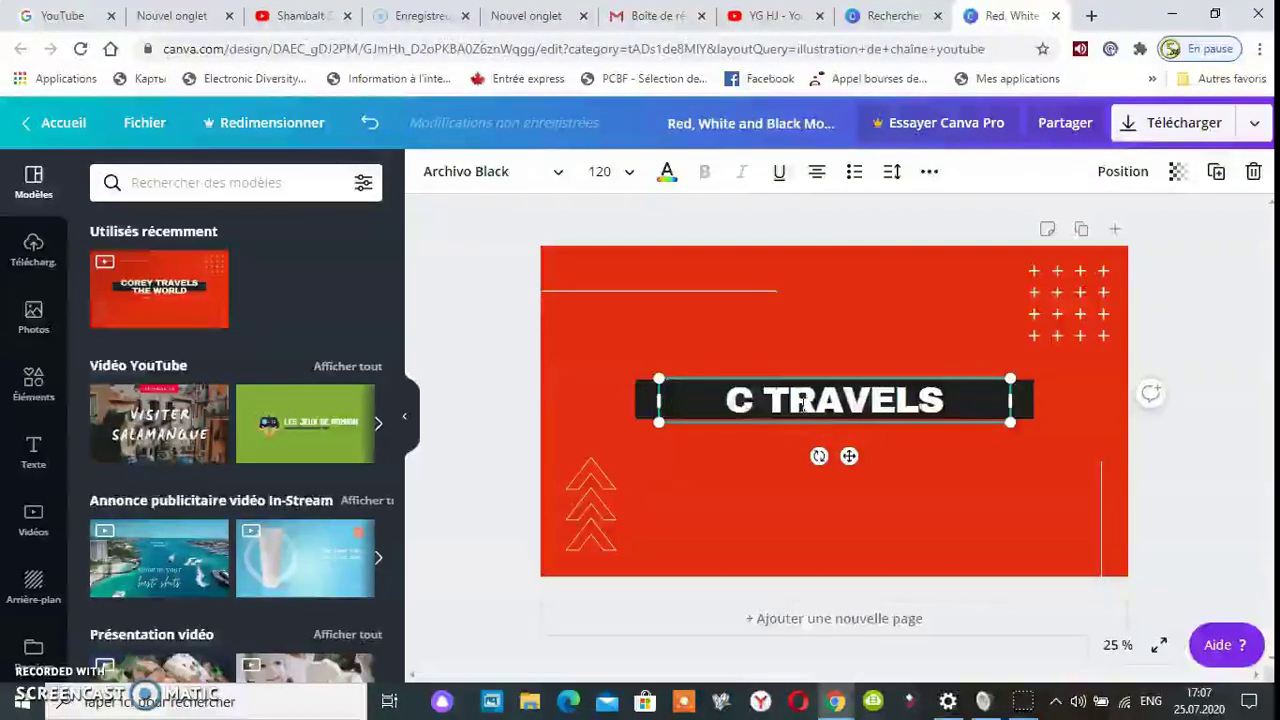
key(BackSpace)
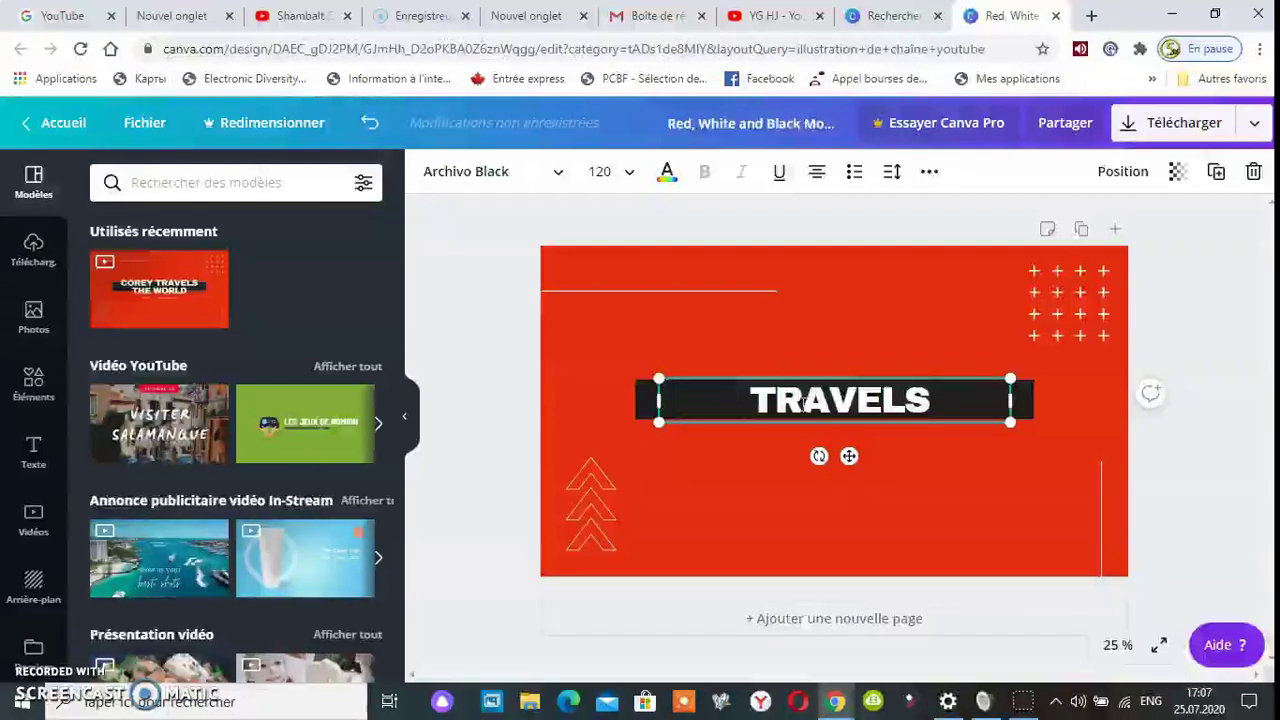
click(930, 401)
text(IN W)
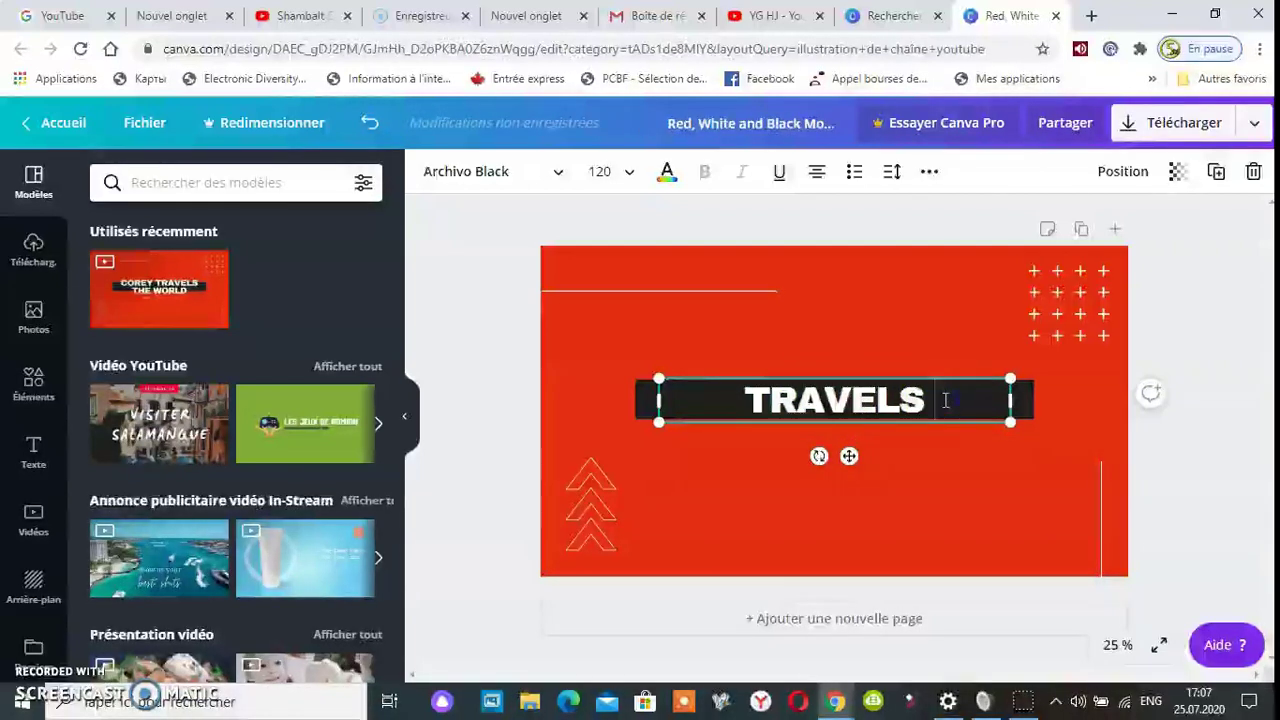
text(ORD)
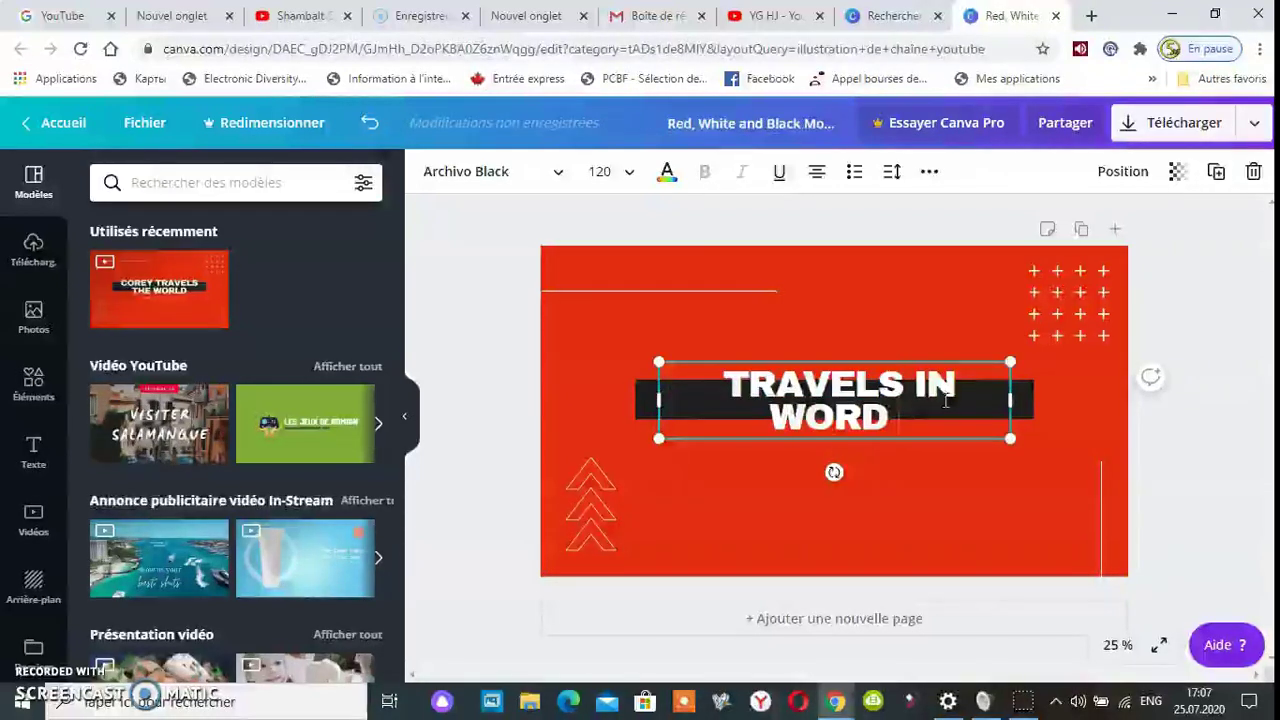
Widen the title's text box on both sides so the title fits on one line over the black bar.
click(1210, 395)
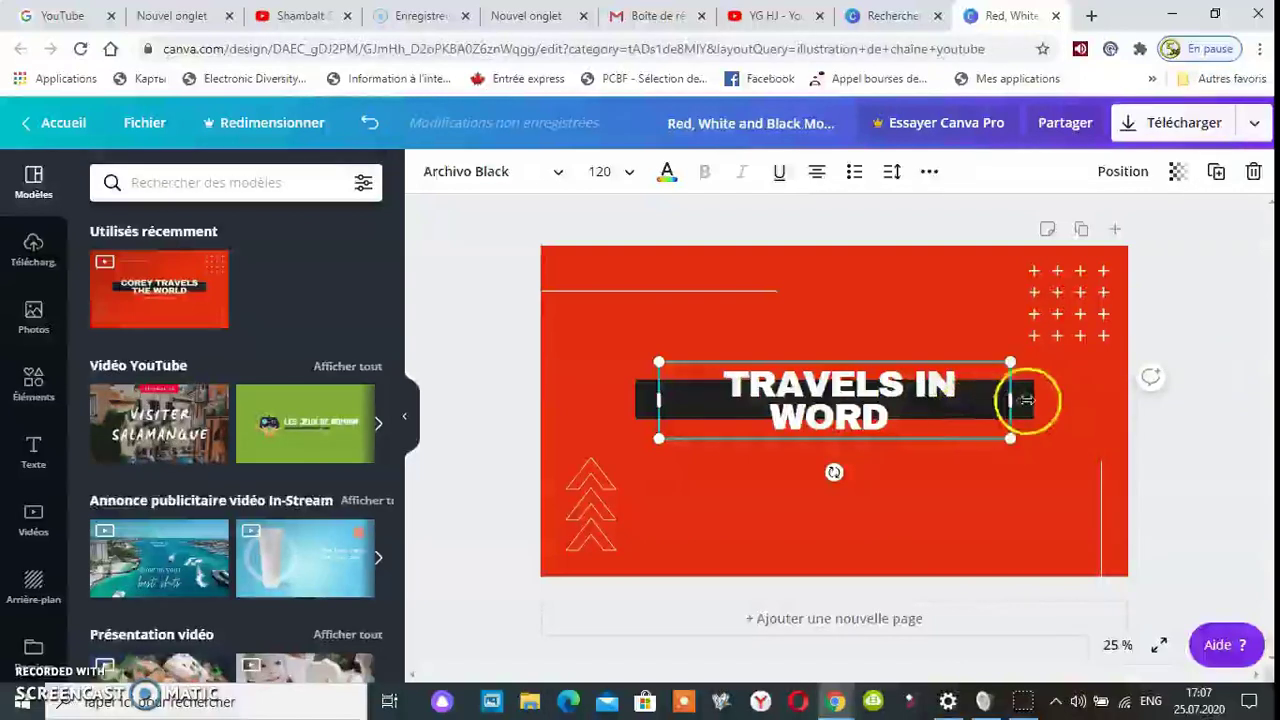
mouse_move(1025, 400)
mouse_down()
mouse_move(1014, 394)
mouse_move(1050, 400)
mouse_up()
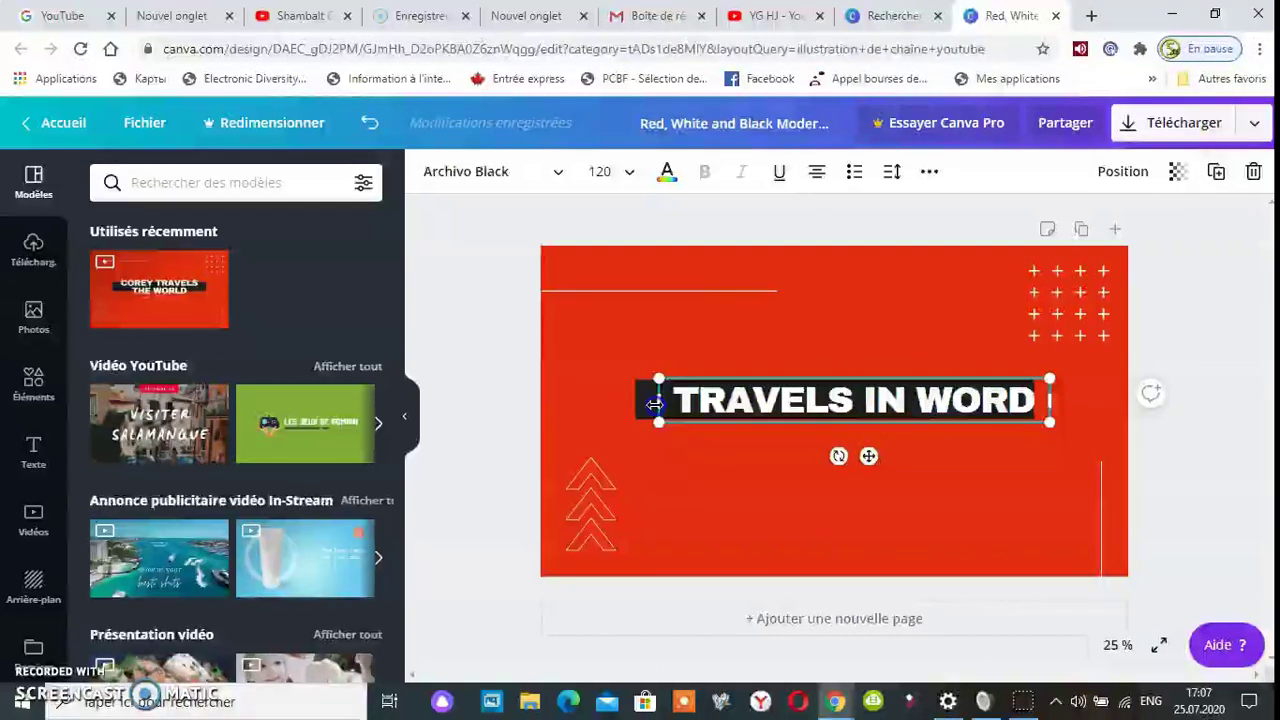
drag(655, 403, 650, 403)
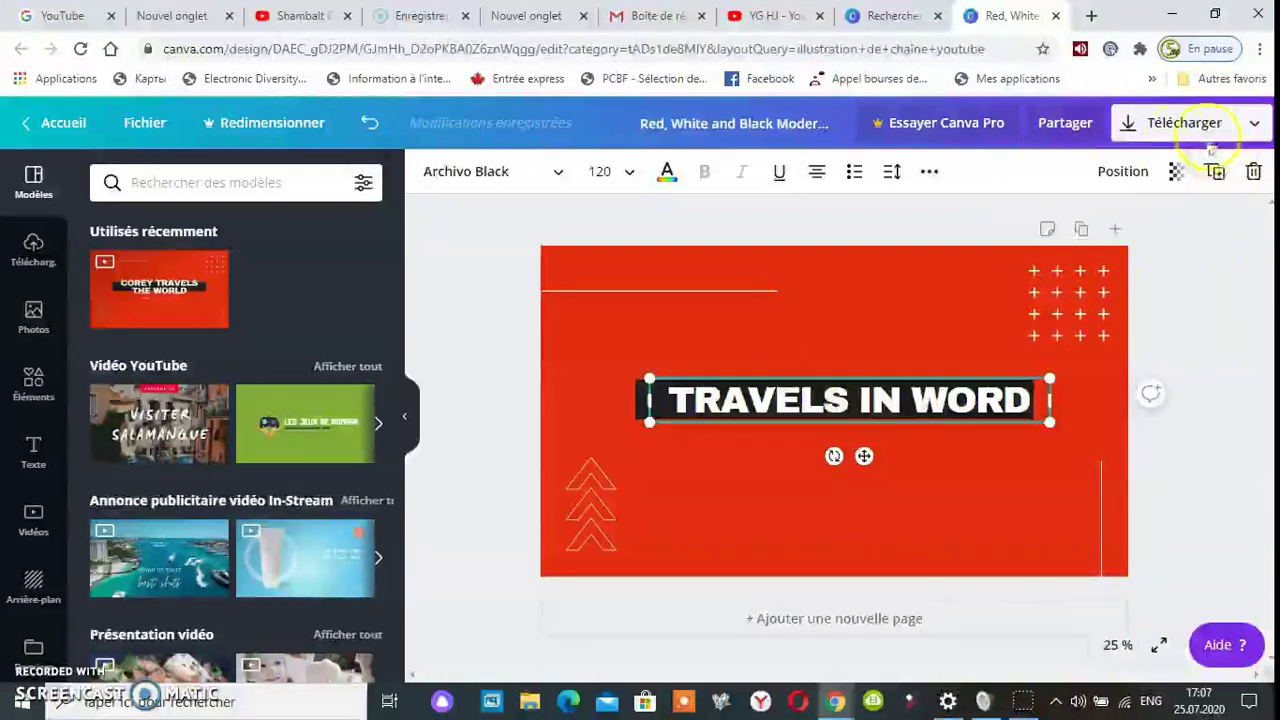
Download the banner as a PNG into the SUPRIMER - Copie folder and return to the YouTube channel page.
click(1190, 204)
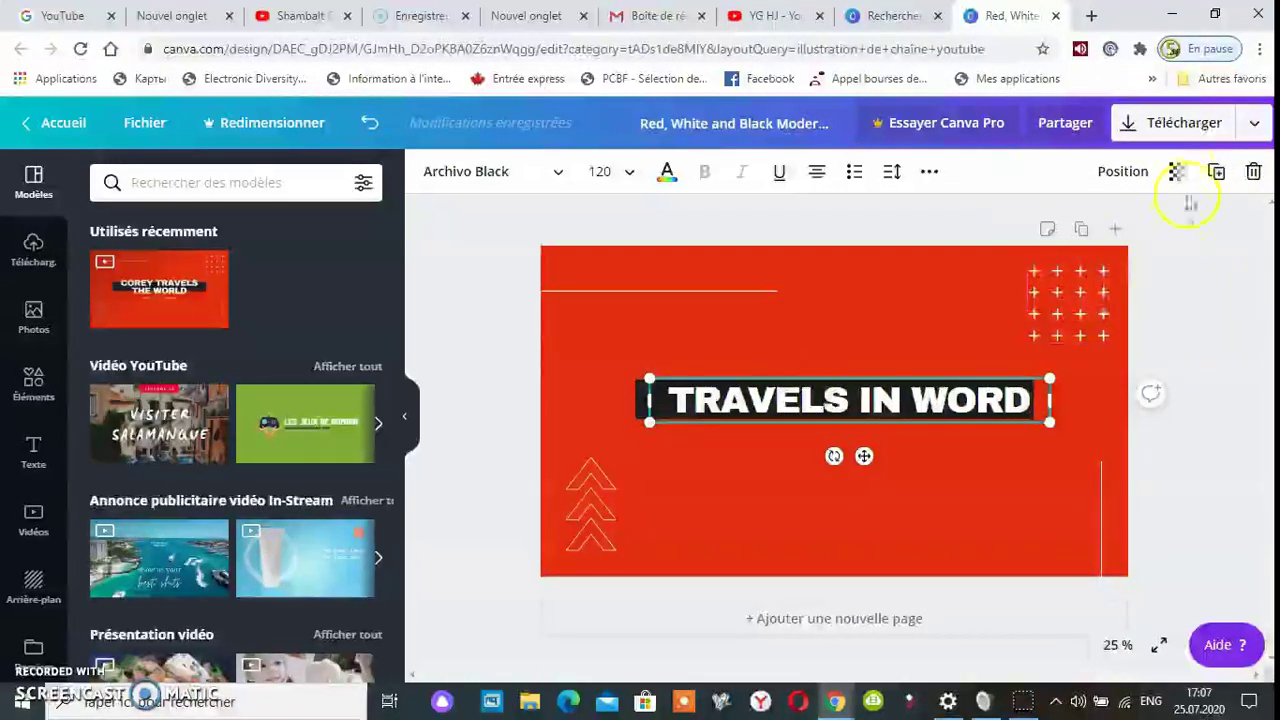
click(1185, 128)
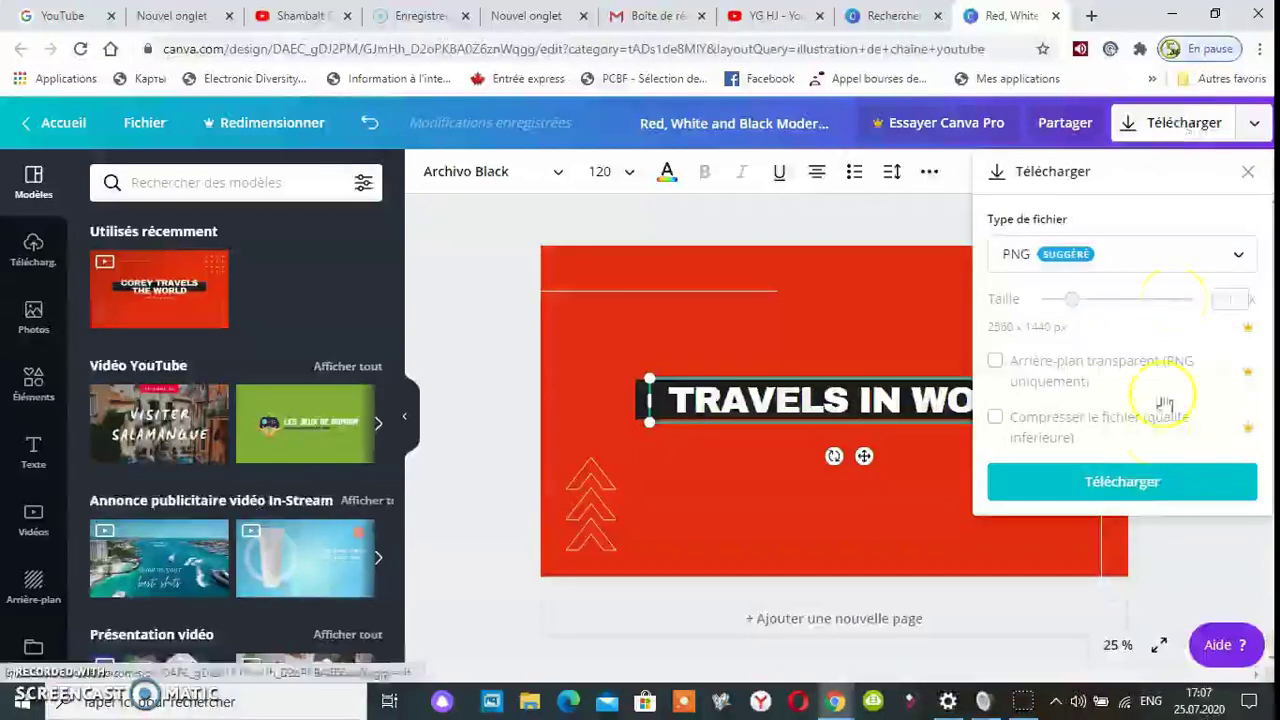
click(1147, 485)
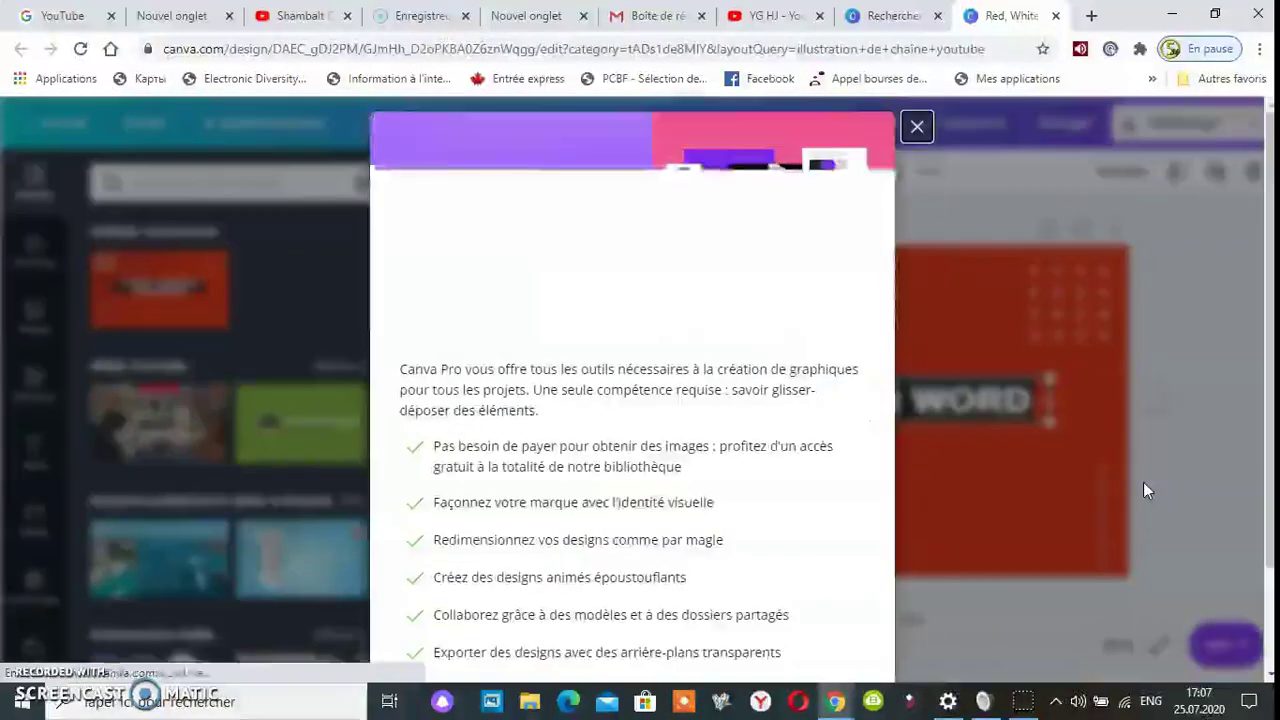
click(870, 128)
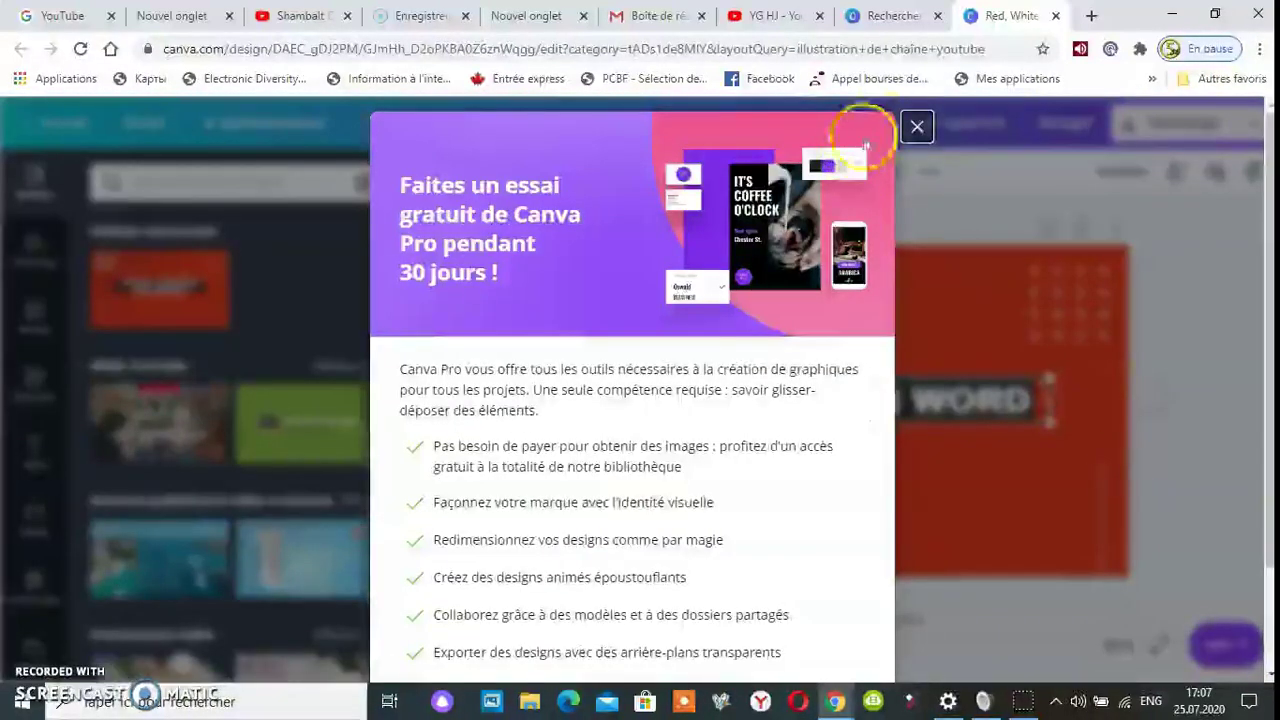
click(917, 133)
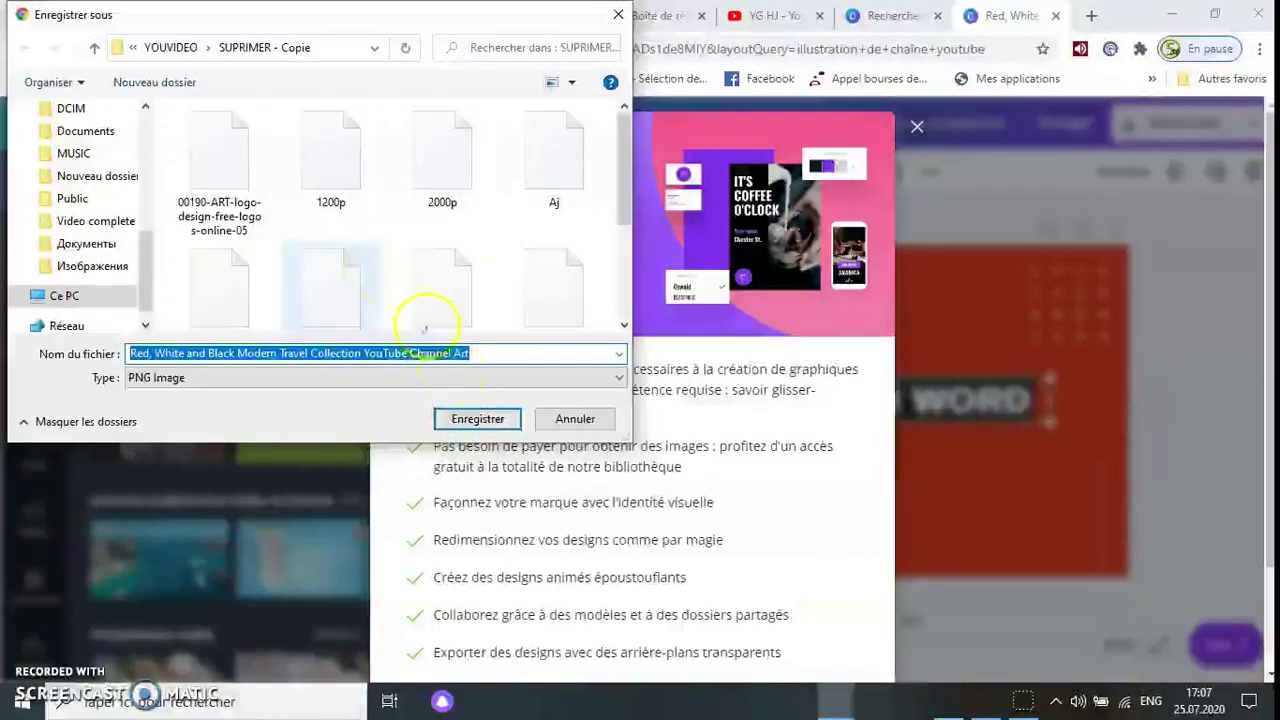
click(466, 427)
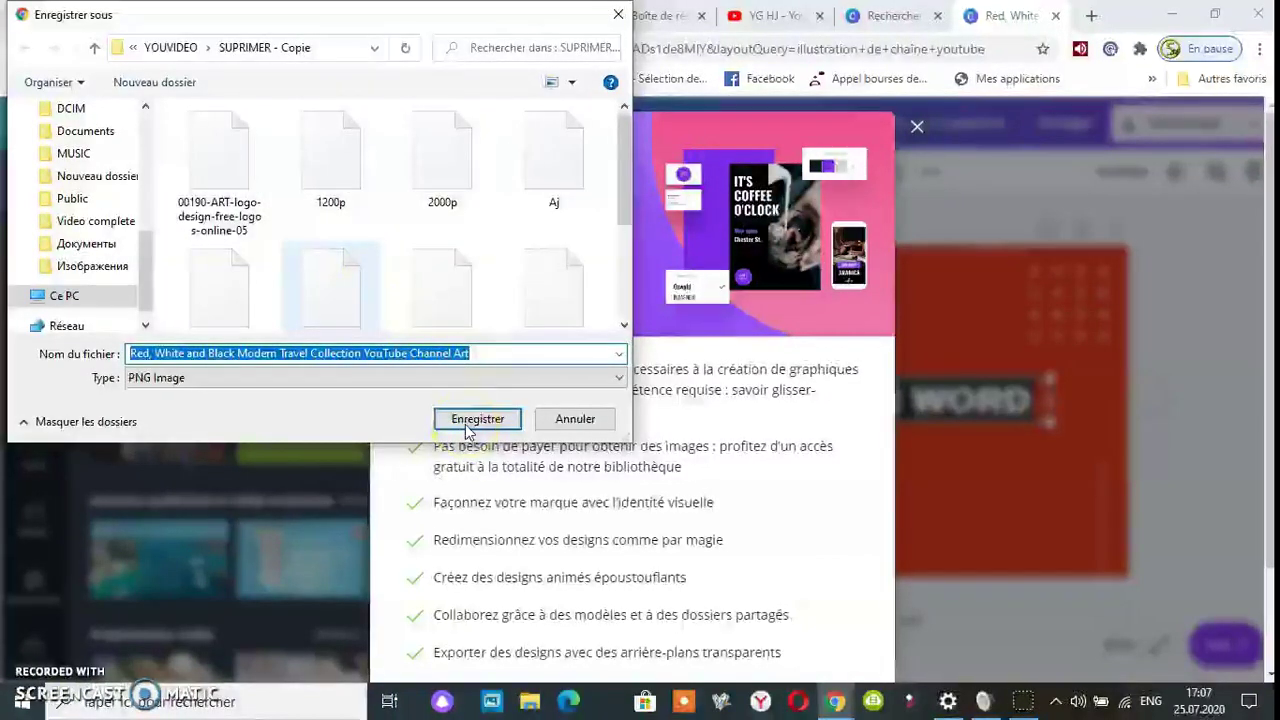
click(466, 427)
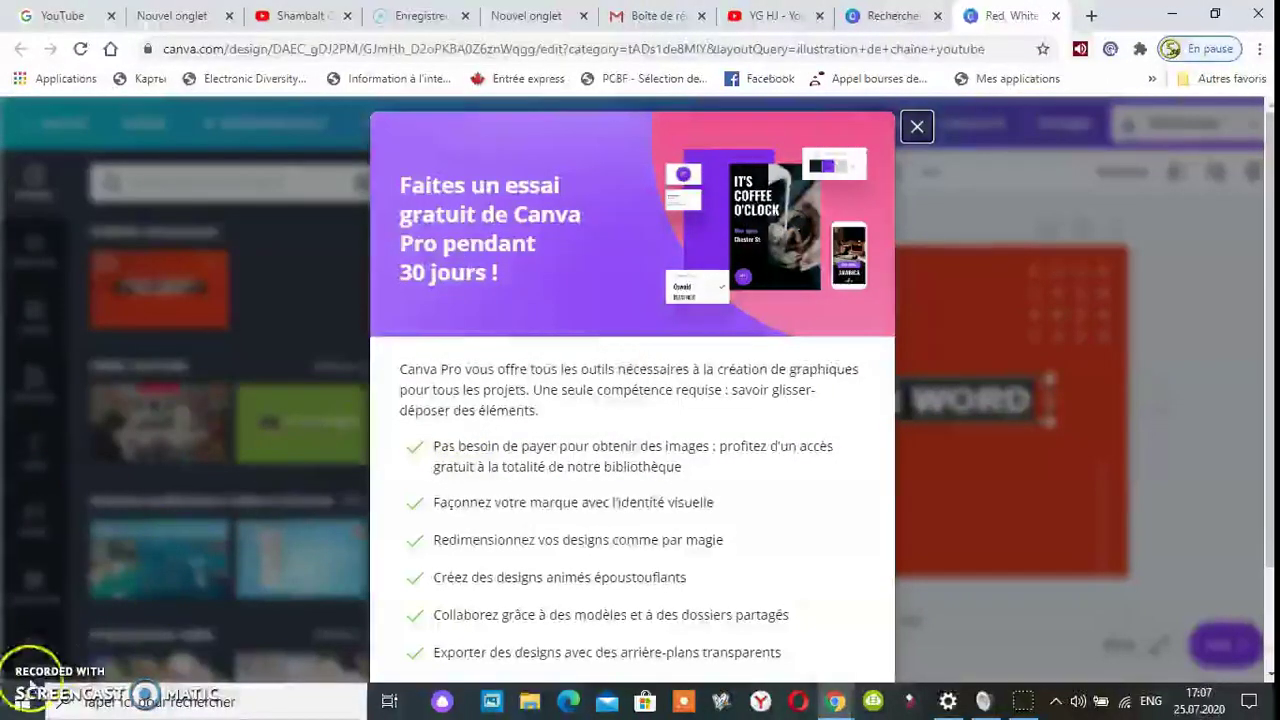
key(ctrl+shift+Tab)
key(ctrl+shift+Tab)
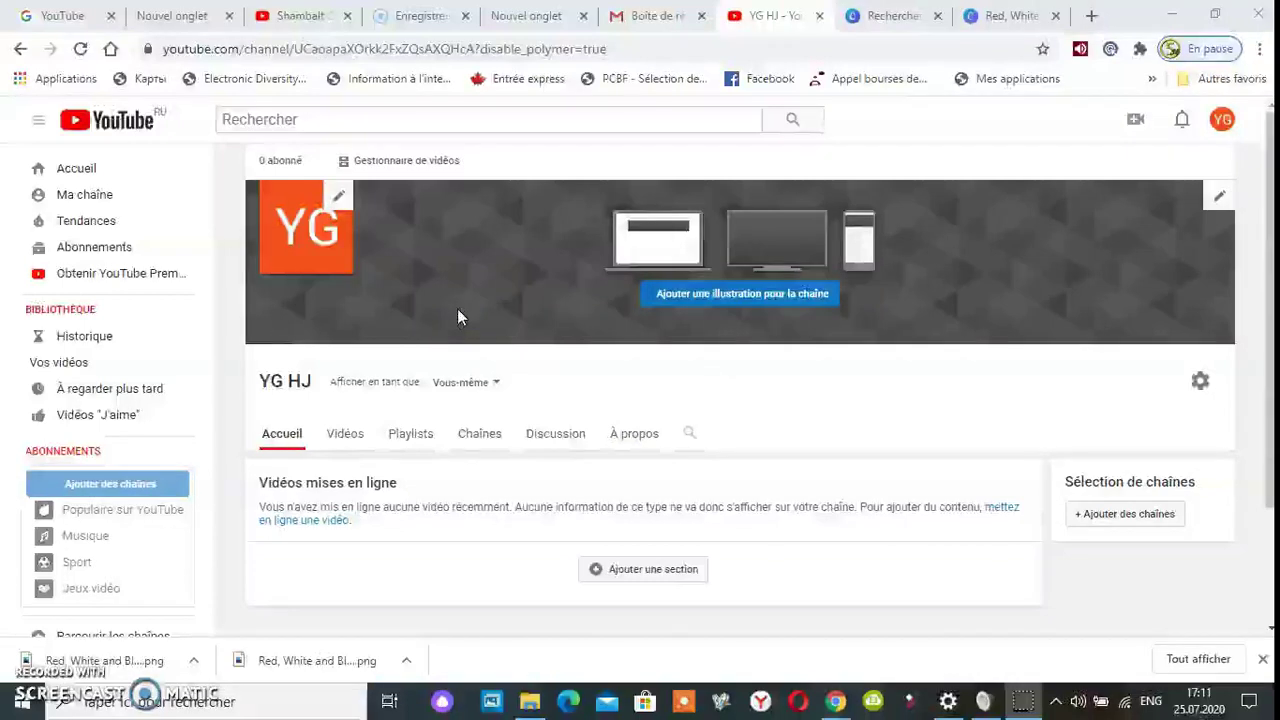
Upload the "Red, White and Black Modern Travel Collection" banner image from the SUPRIMER - Copie folder as channel art.
click(715, 300)
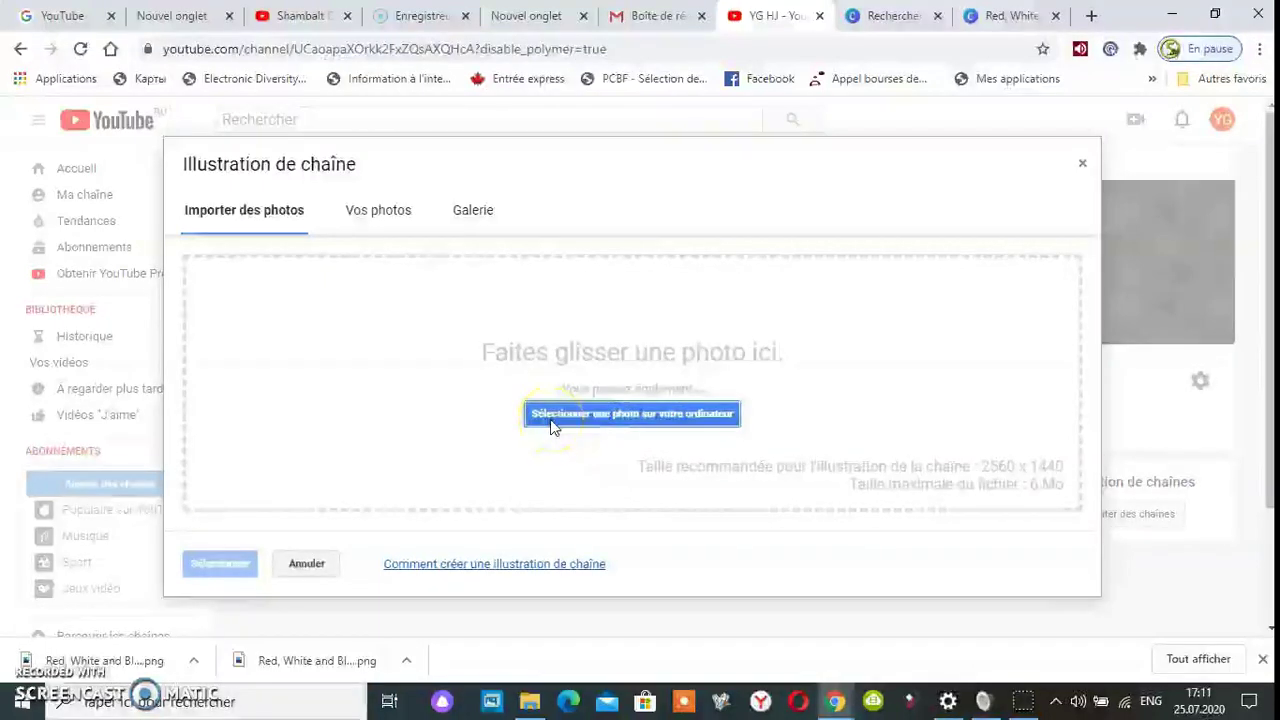
click(624, 418)
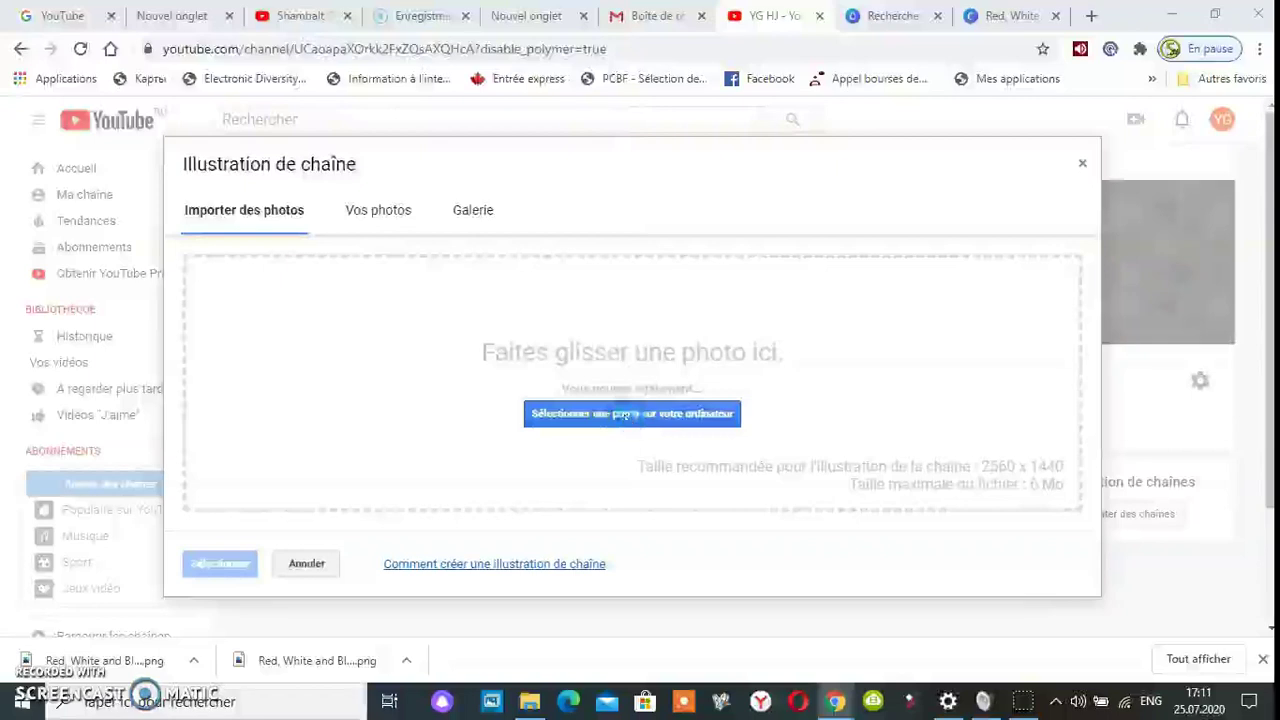
scroll(522, 283, down, 10)
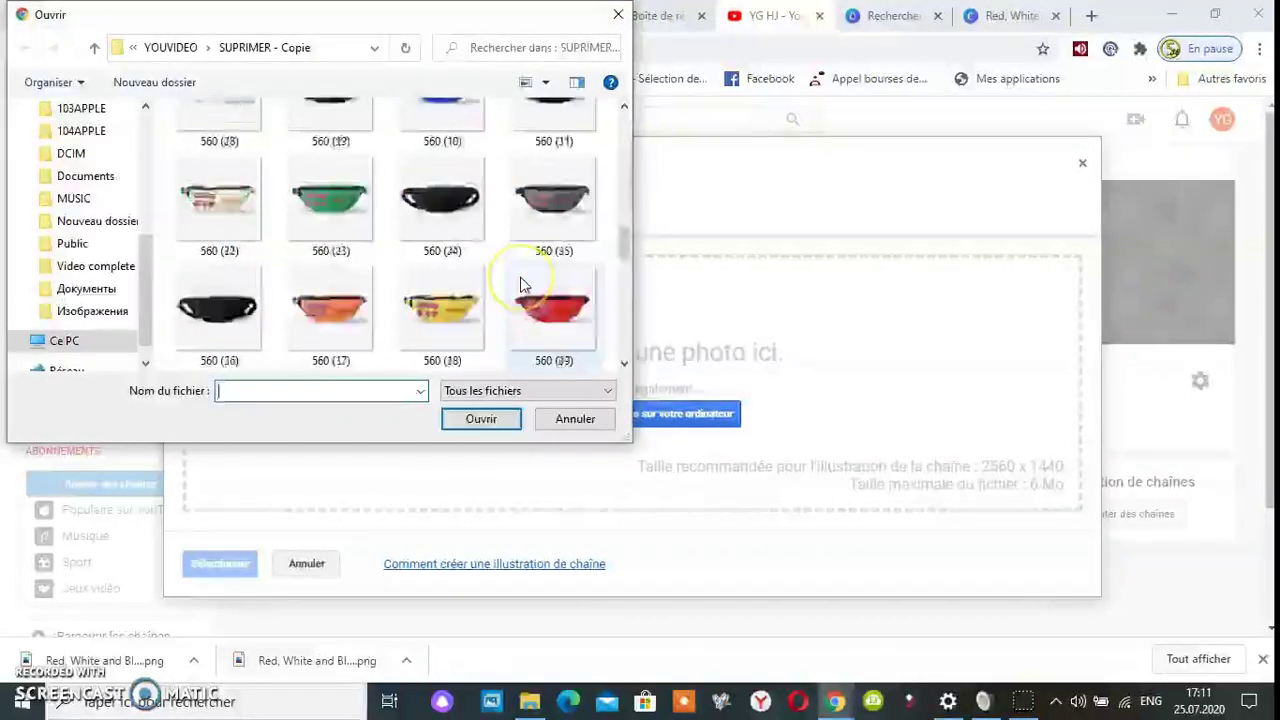
scroll(522, 283, down, 2)
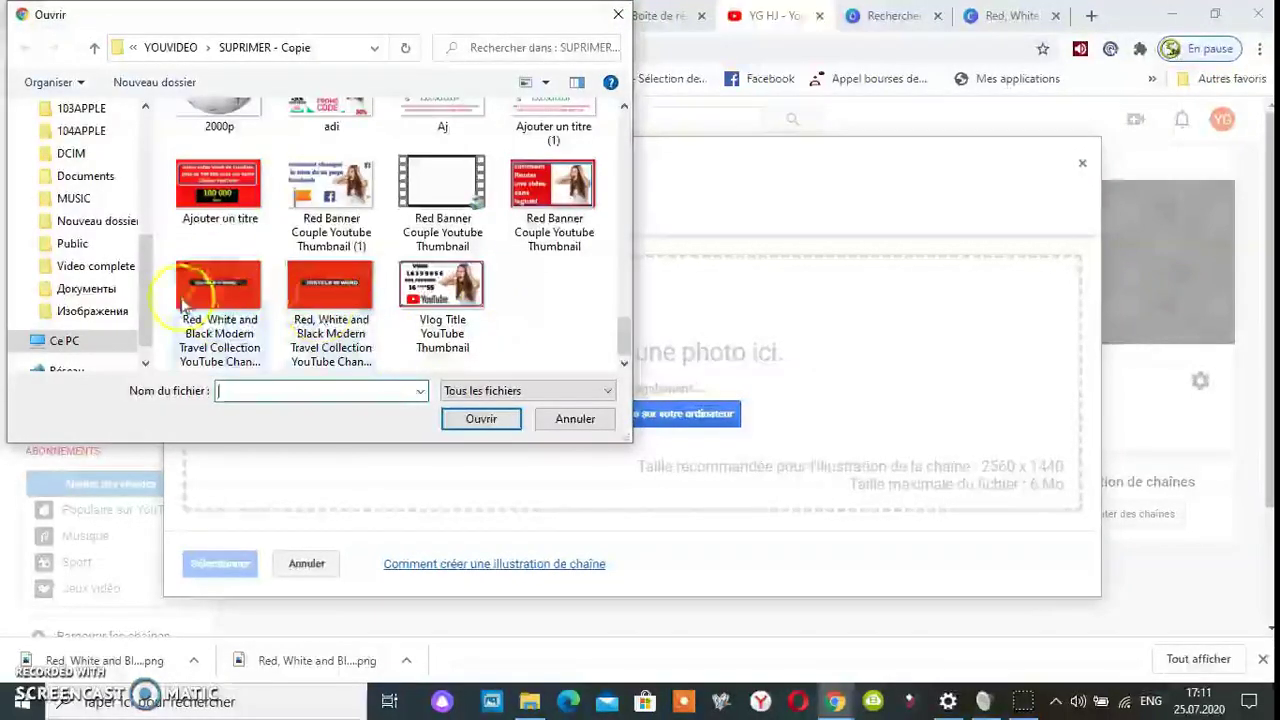
click(220, 296)
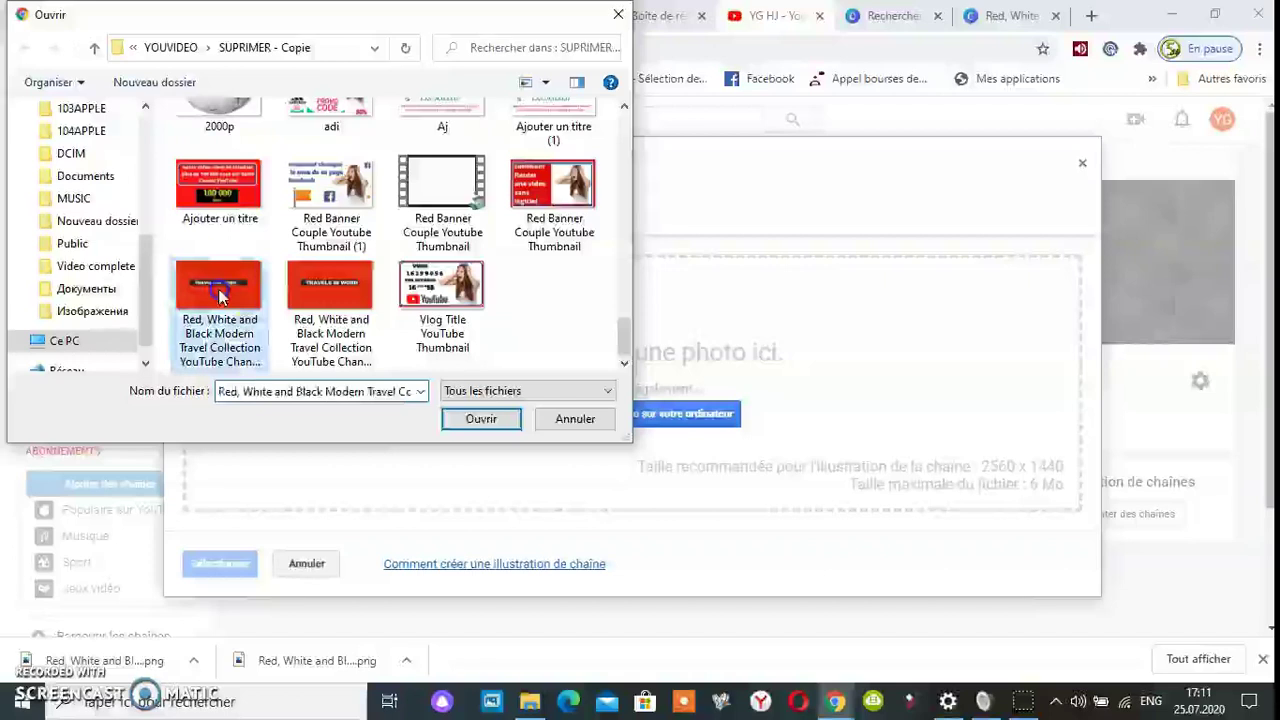
click(497, 421)
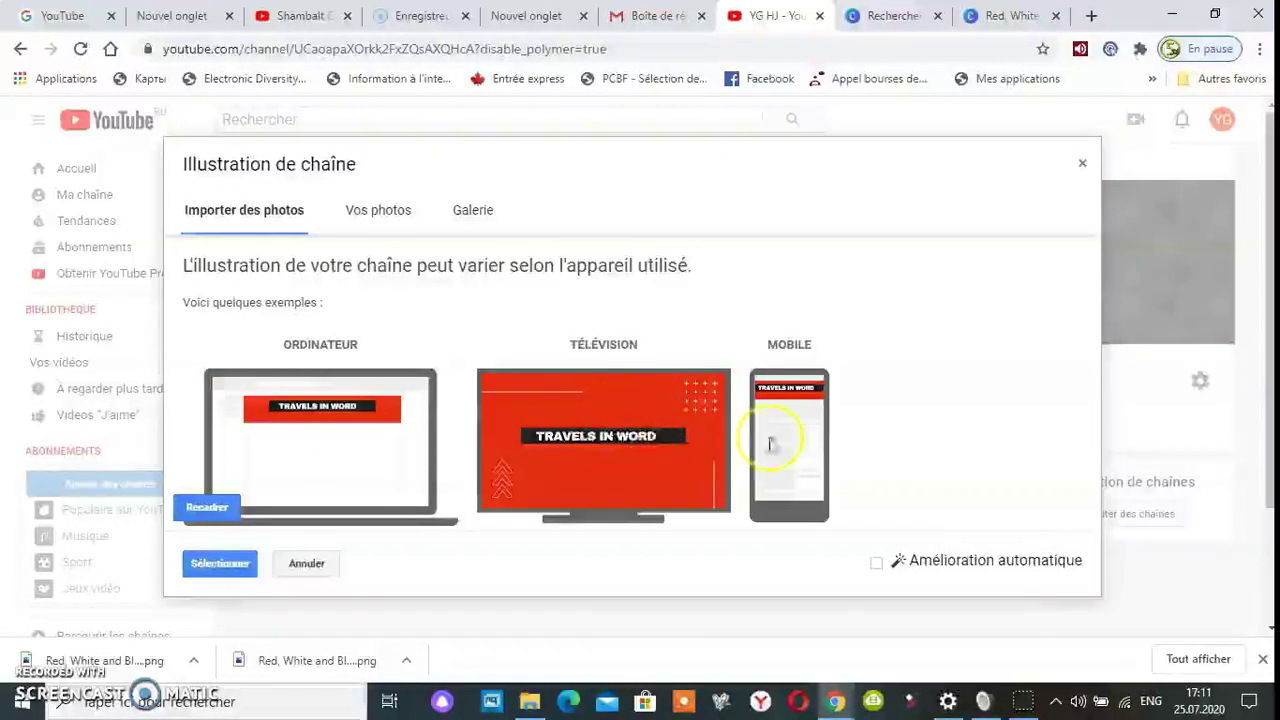
Apply the uploaded banner as the channel art with automatic enhancement left off.
click(220, 563)
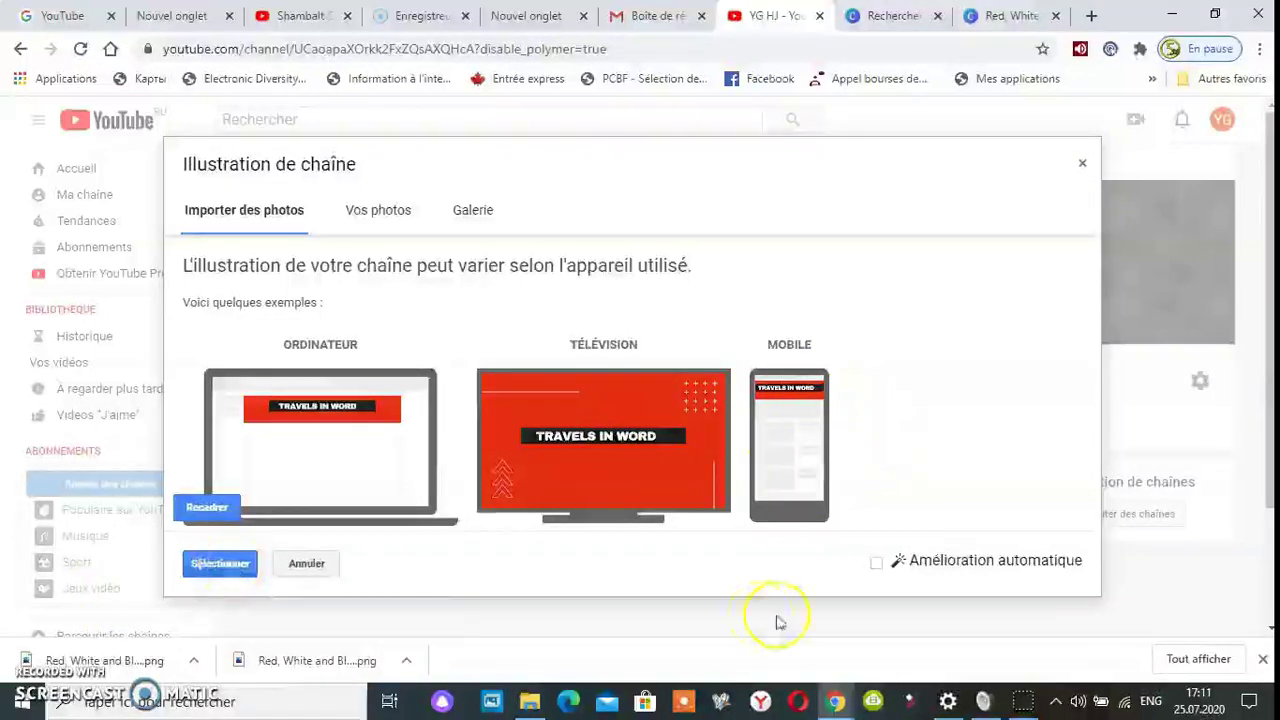
click(901, 573)
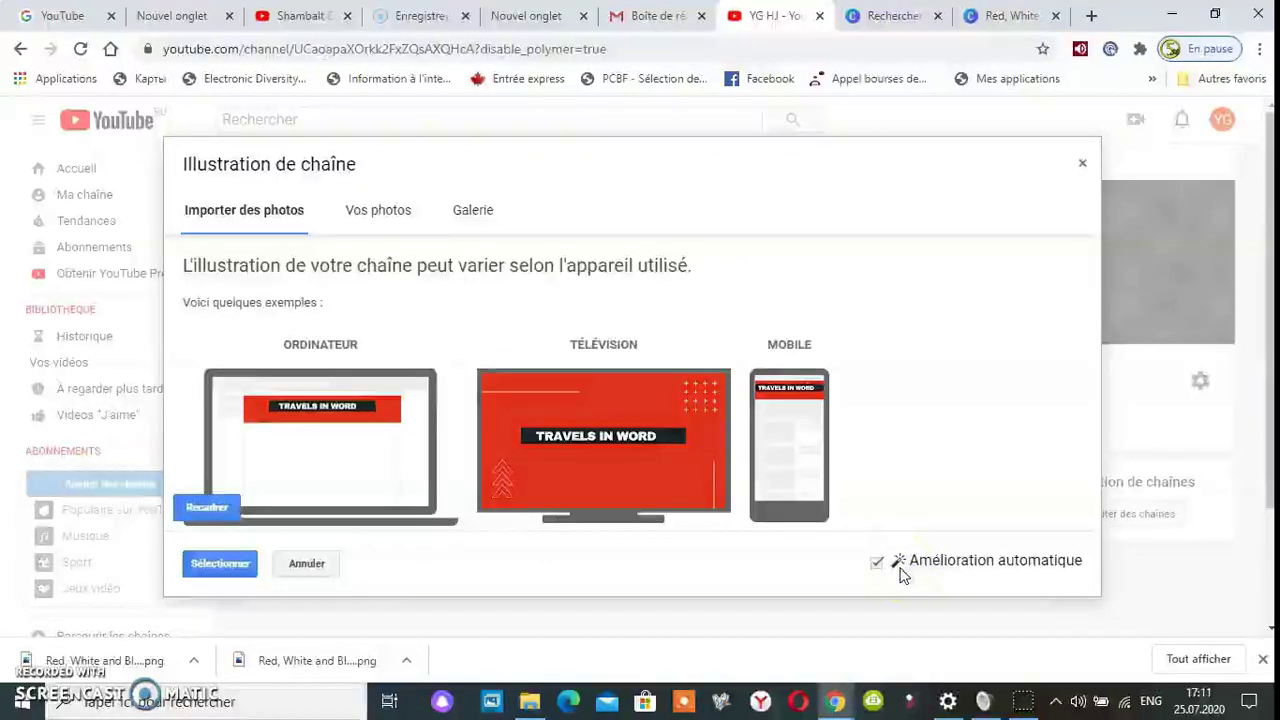
click(901, 573)
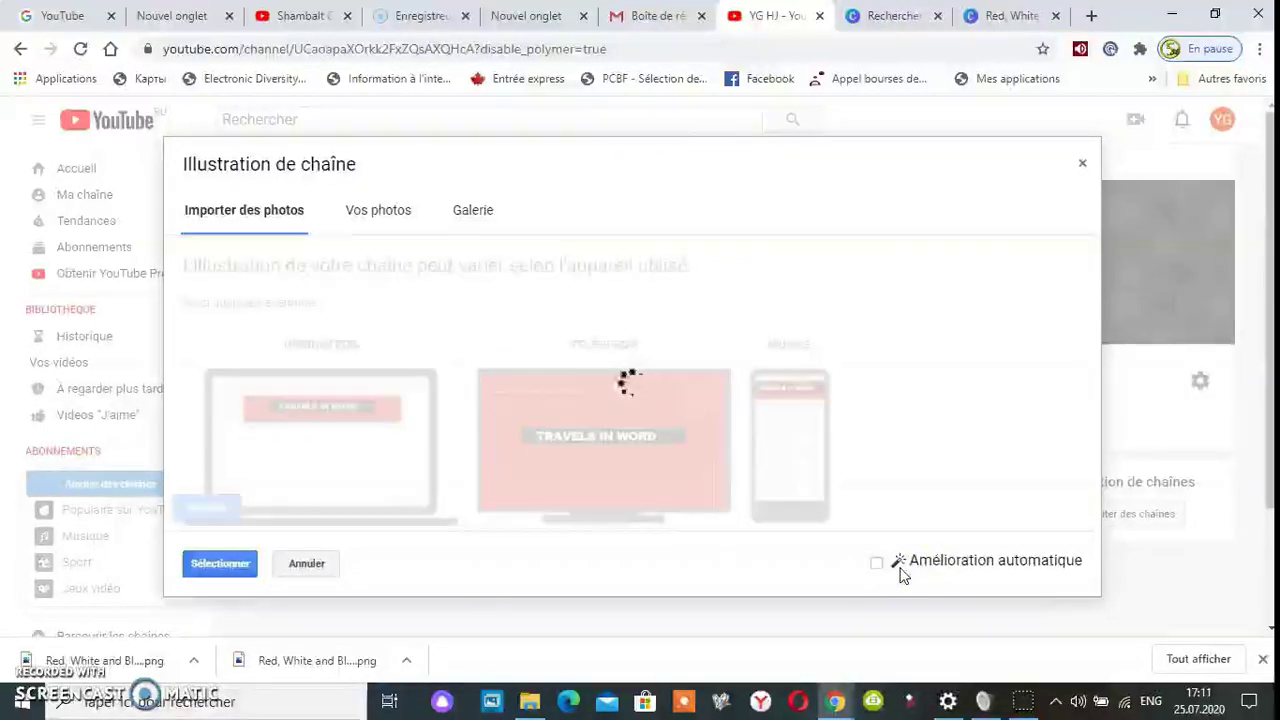
click(228, 566)
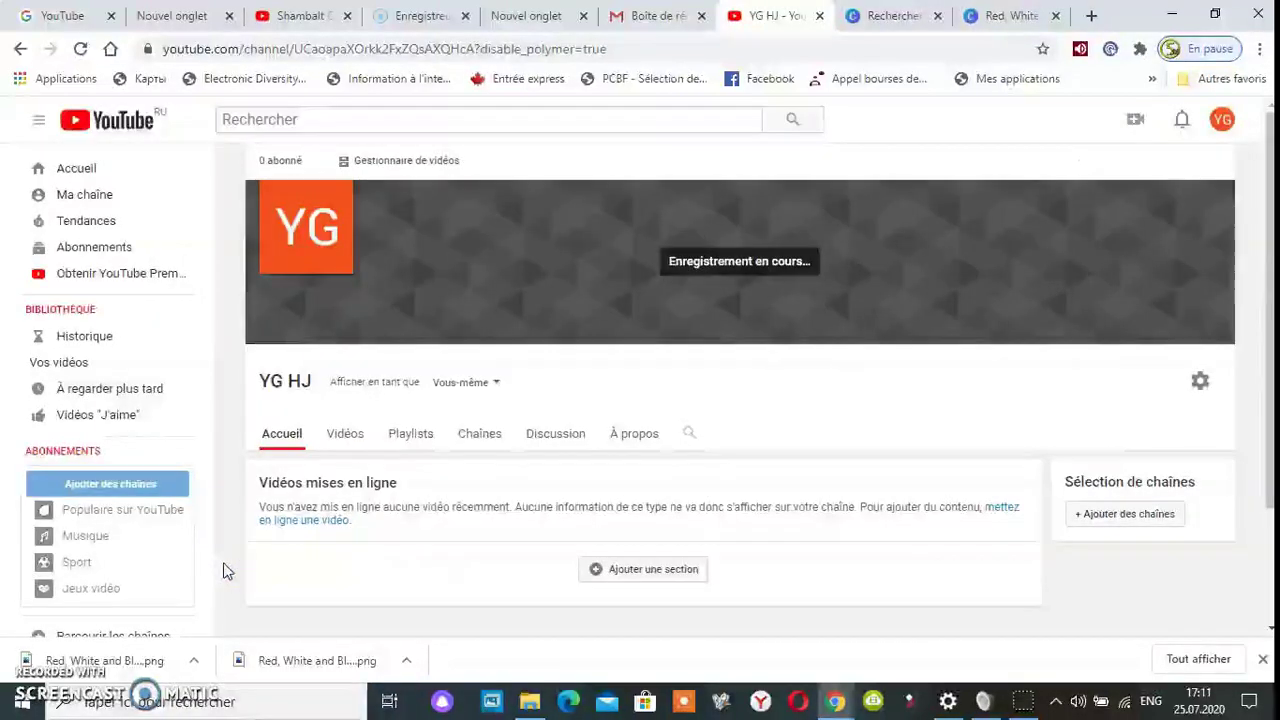
click(1270, 455)
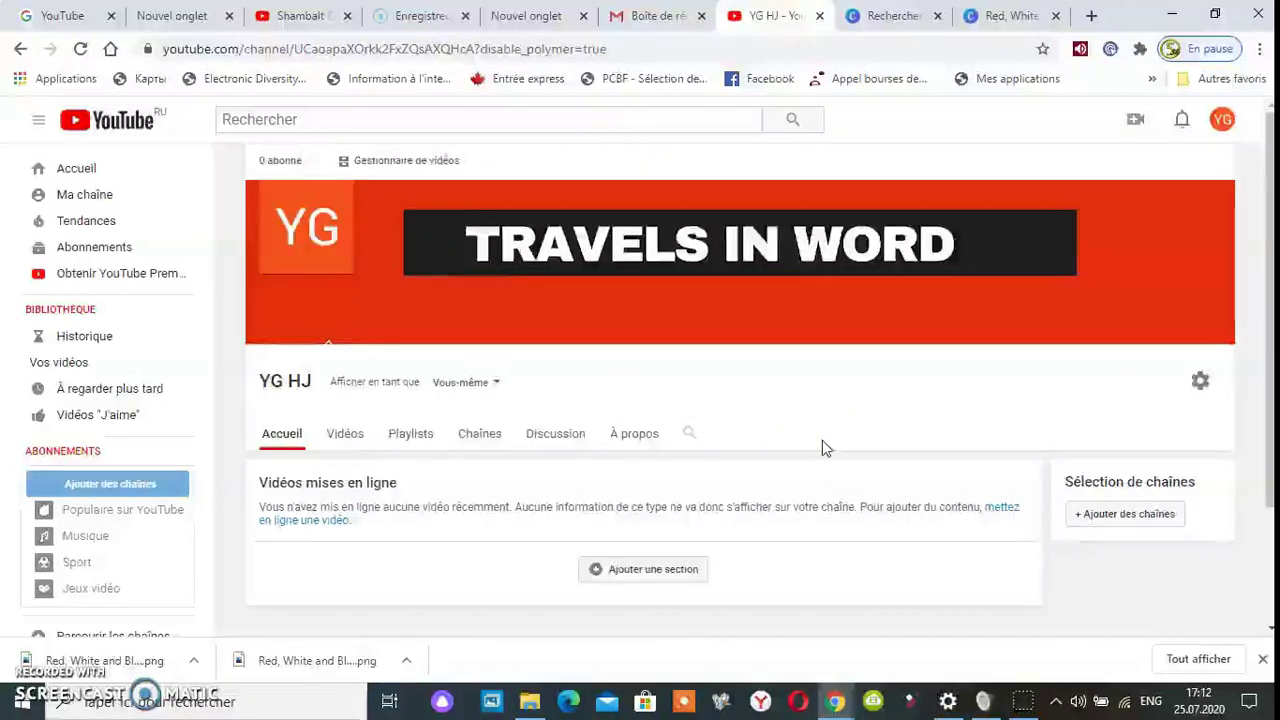
scroll(822, 441, down, 1)
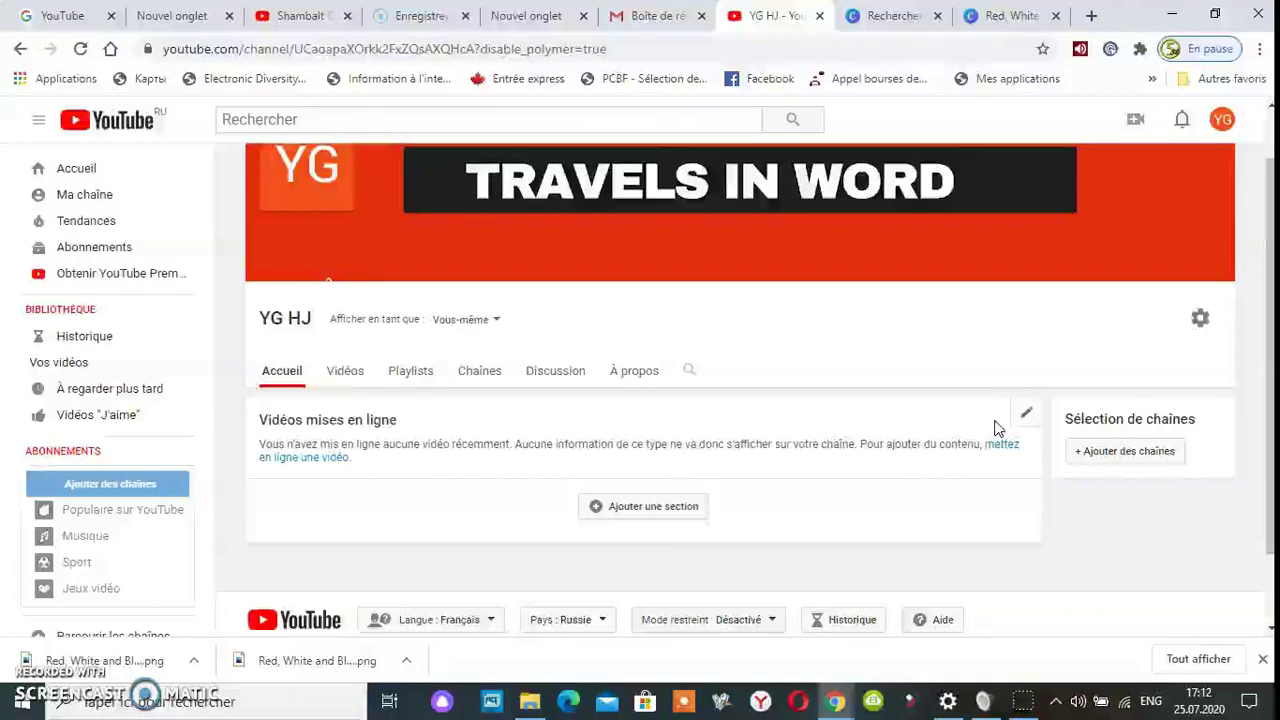
scroll(995, 428, up, 1)
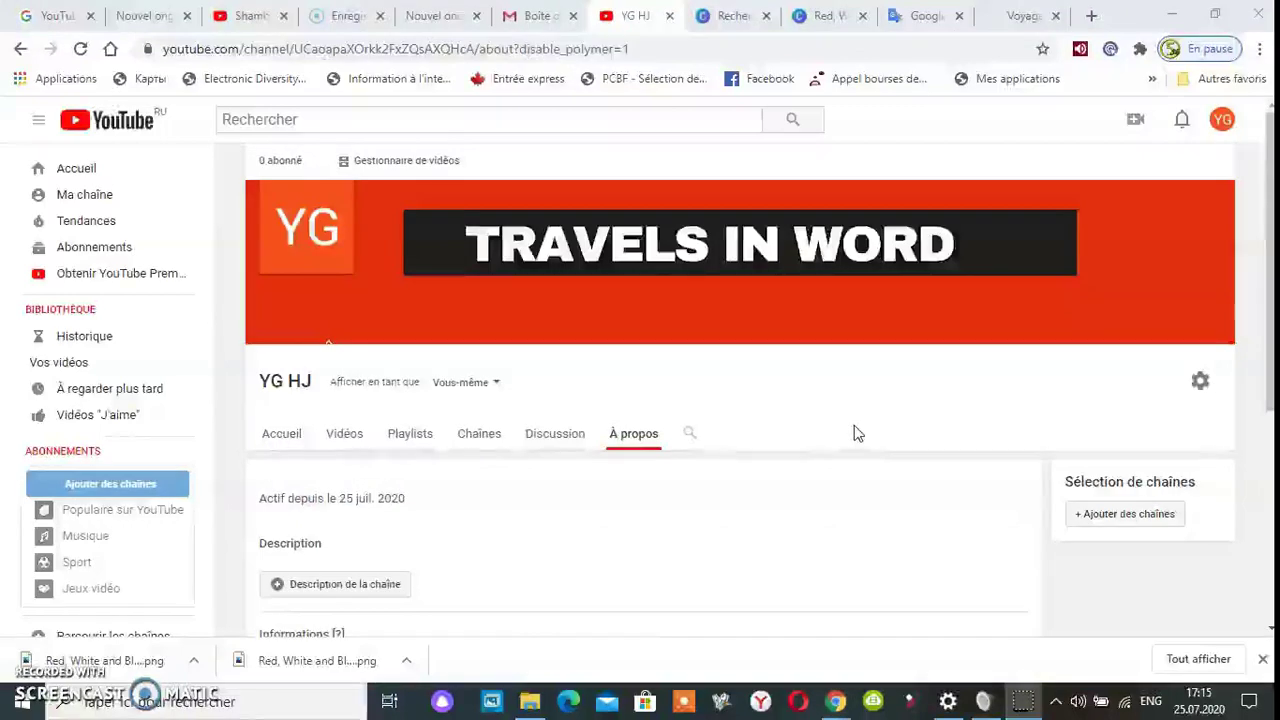
Add the copied text "Voyager à travers le monde, c'est ouvrir la porte aux opportunités" as the channel description and save it.
scroll(856, 432, down, 1)
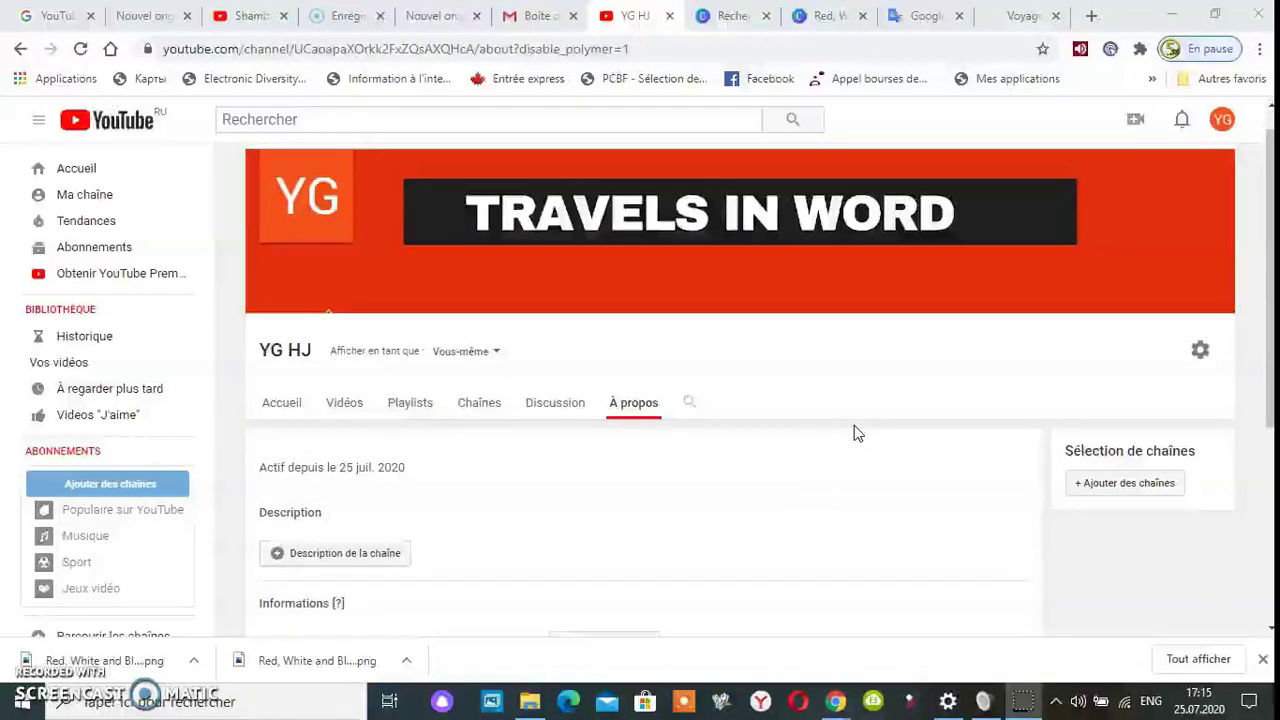
click(653, 413)
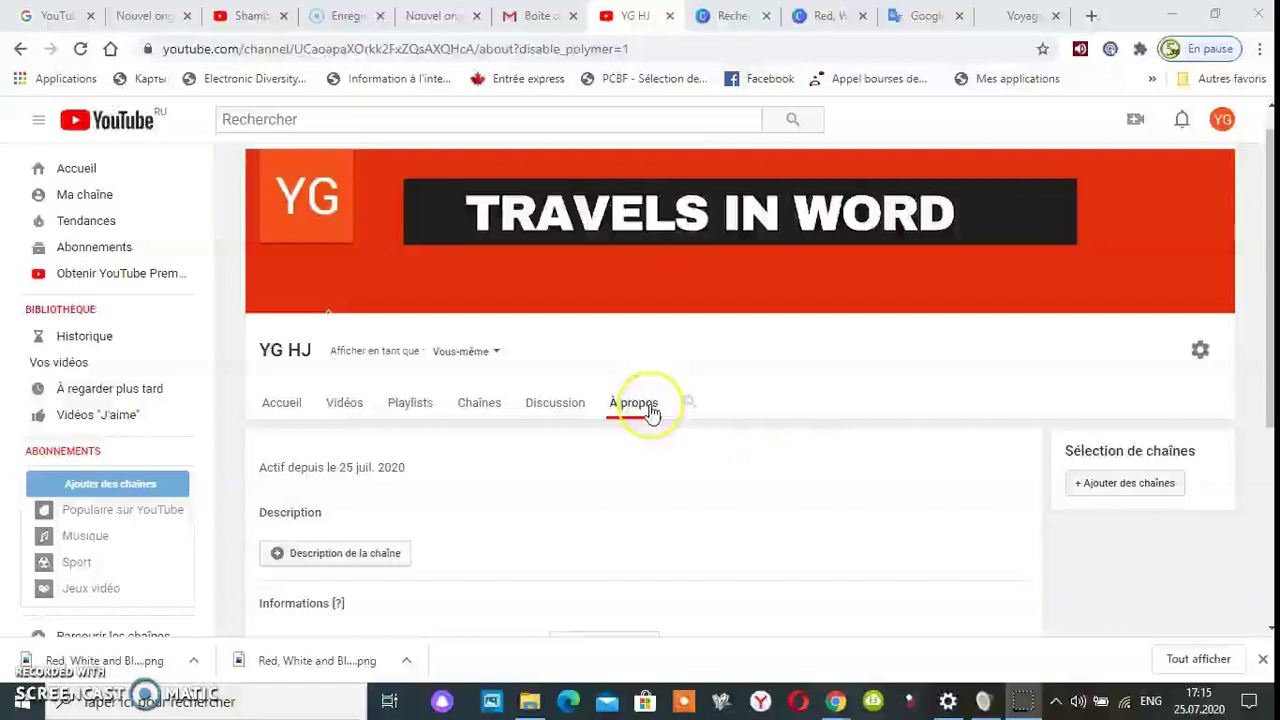
click(640, 410)
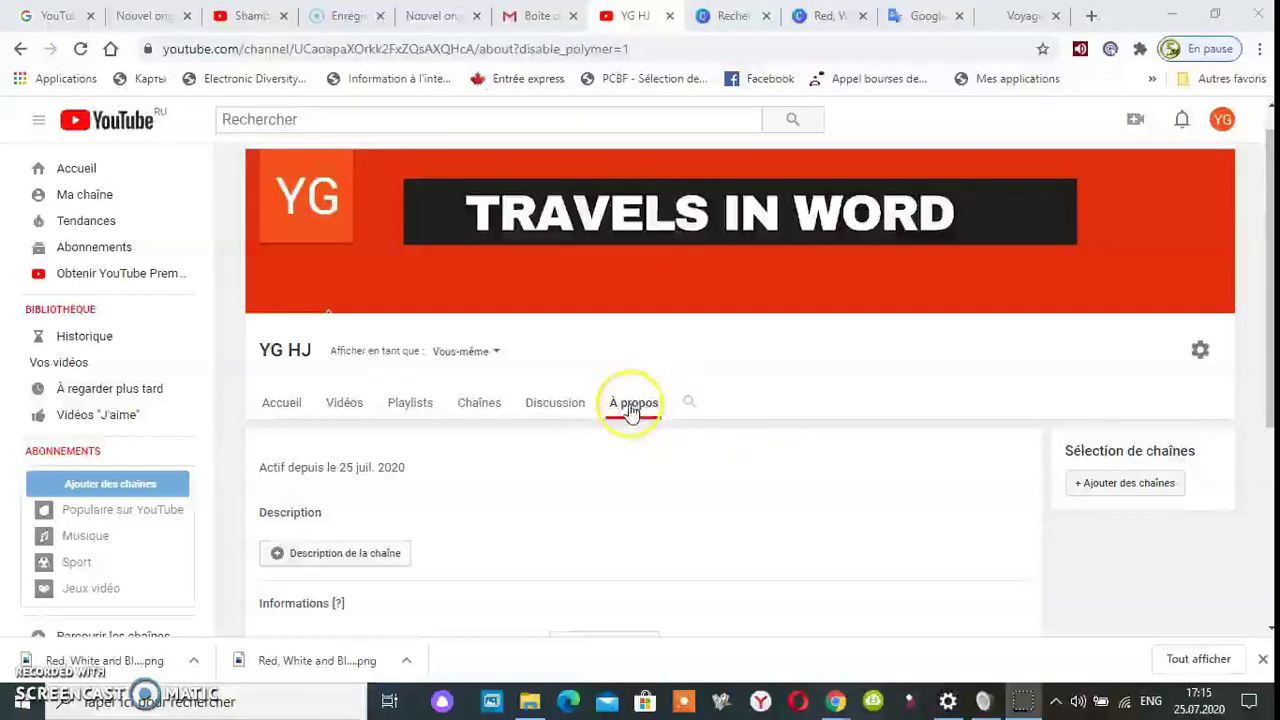
click(630, 410)
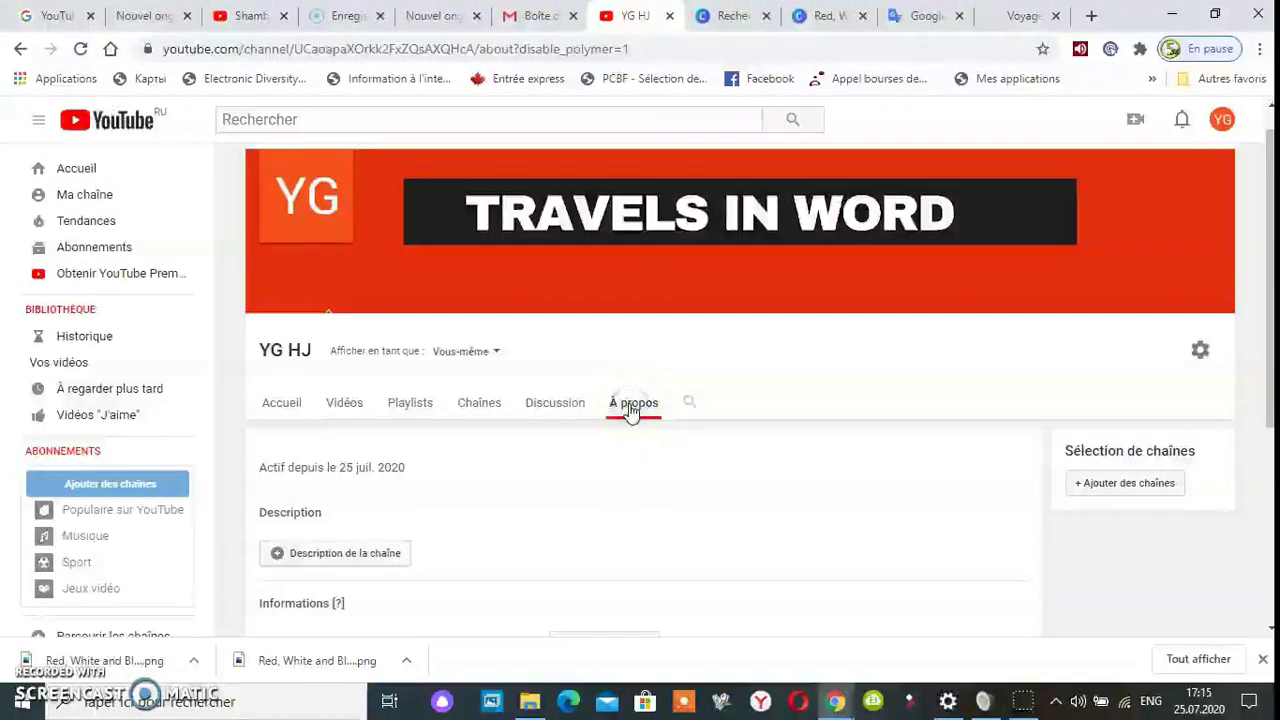
scroll(630, 410, down, 2)
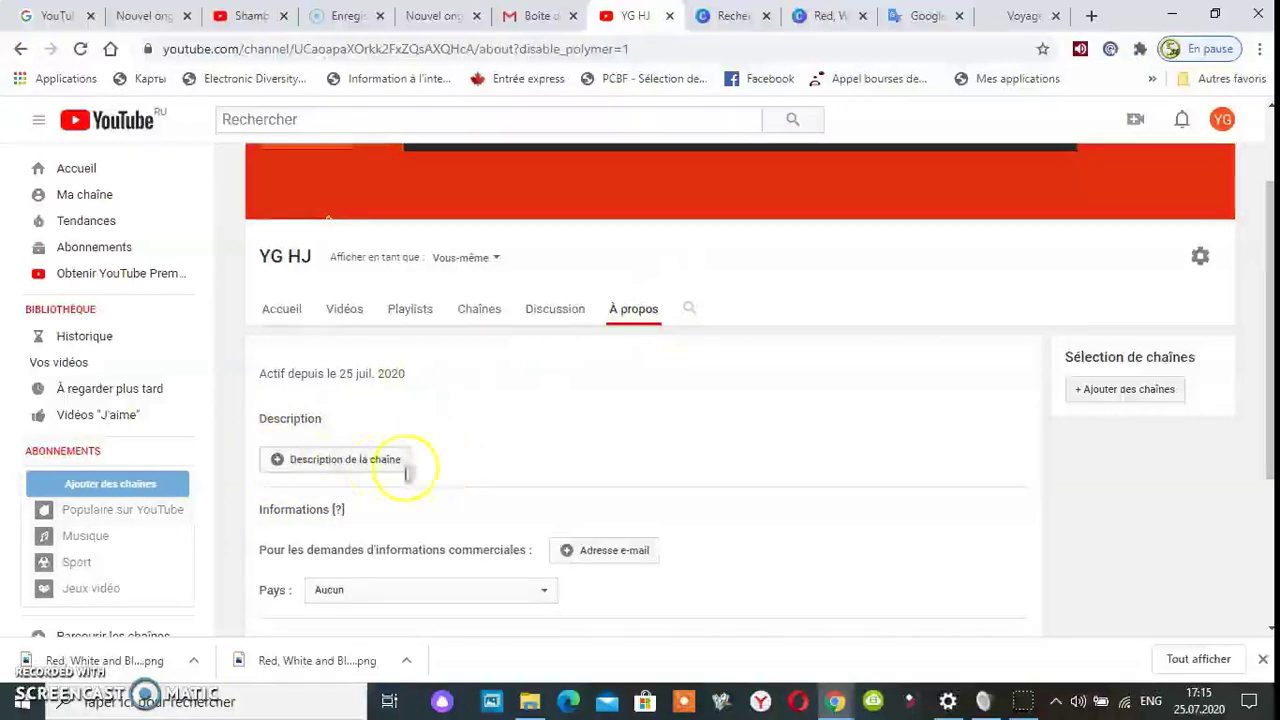
click(305, 462)
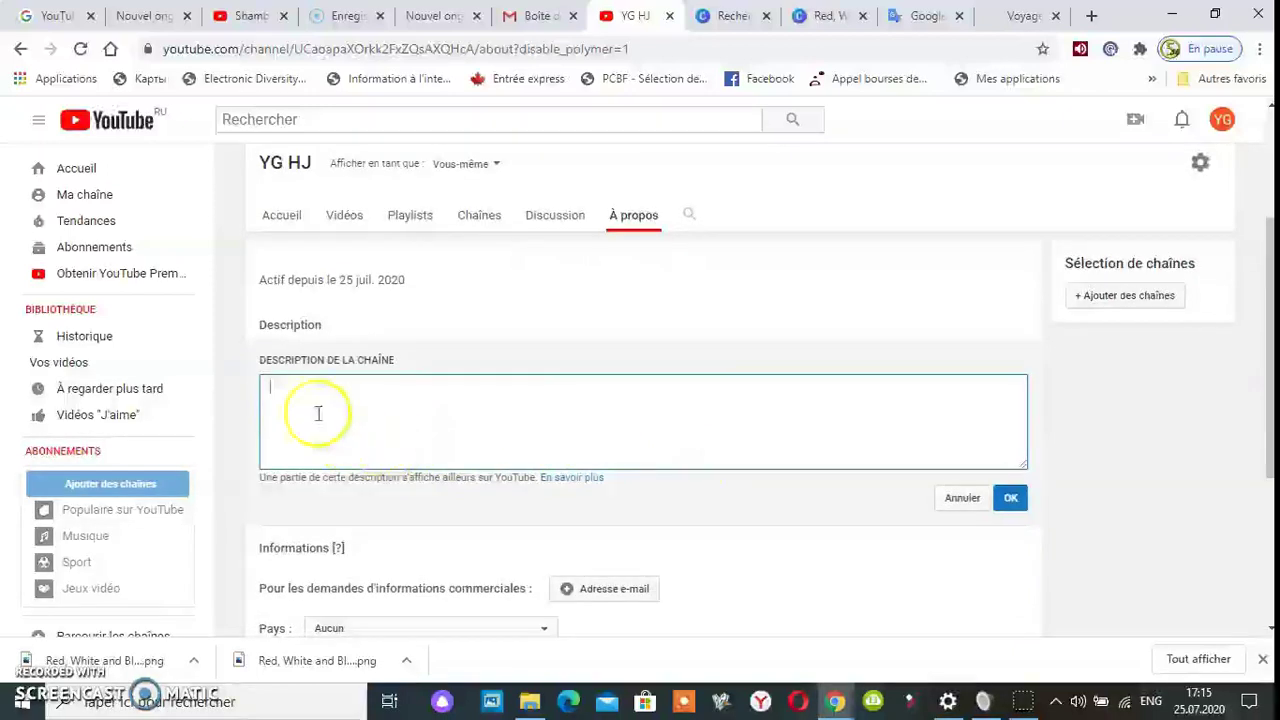
right_click(389, 418)
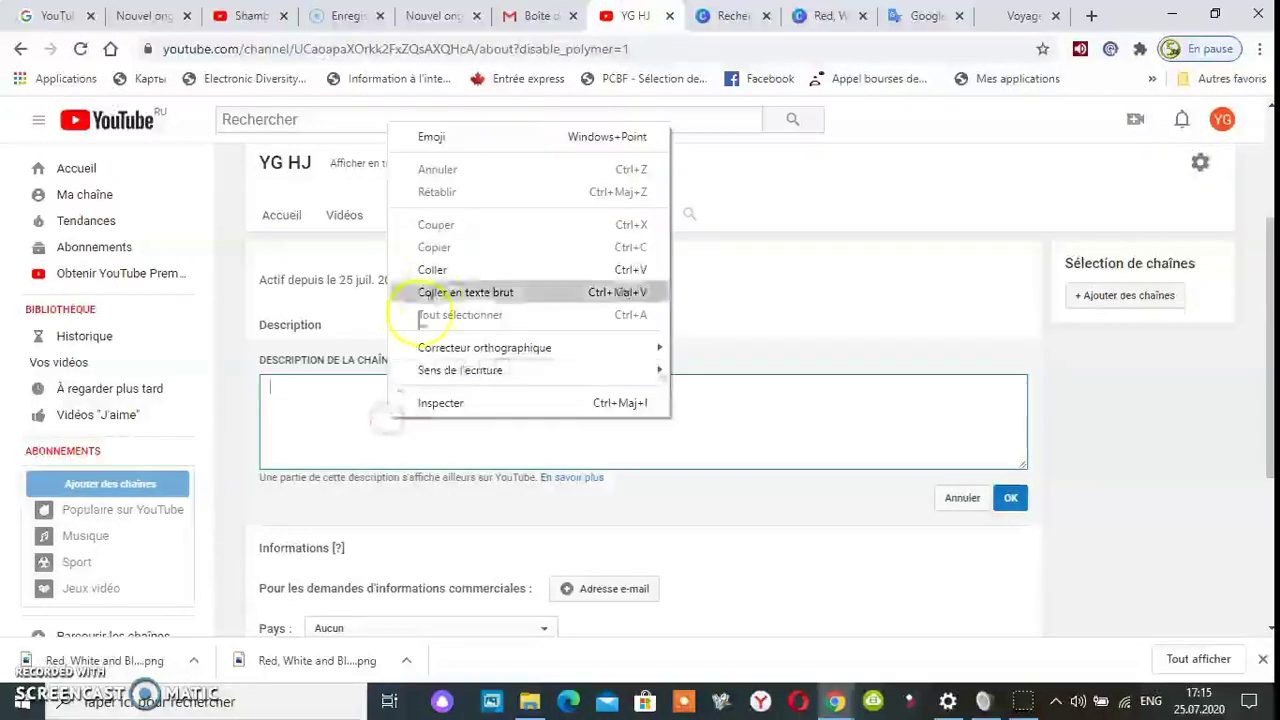
click(432, 270)
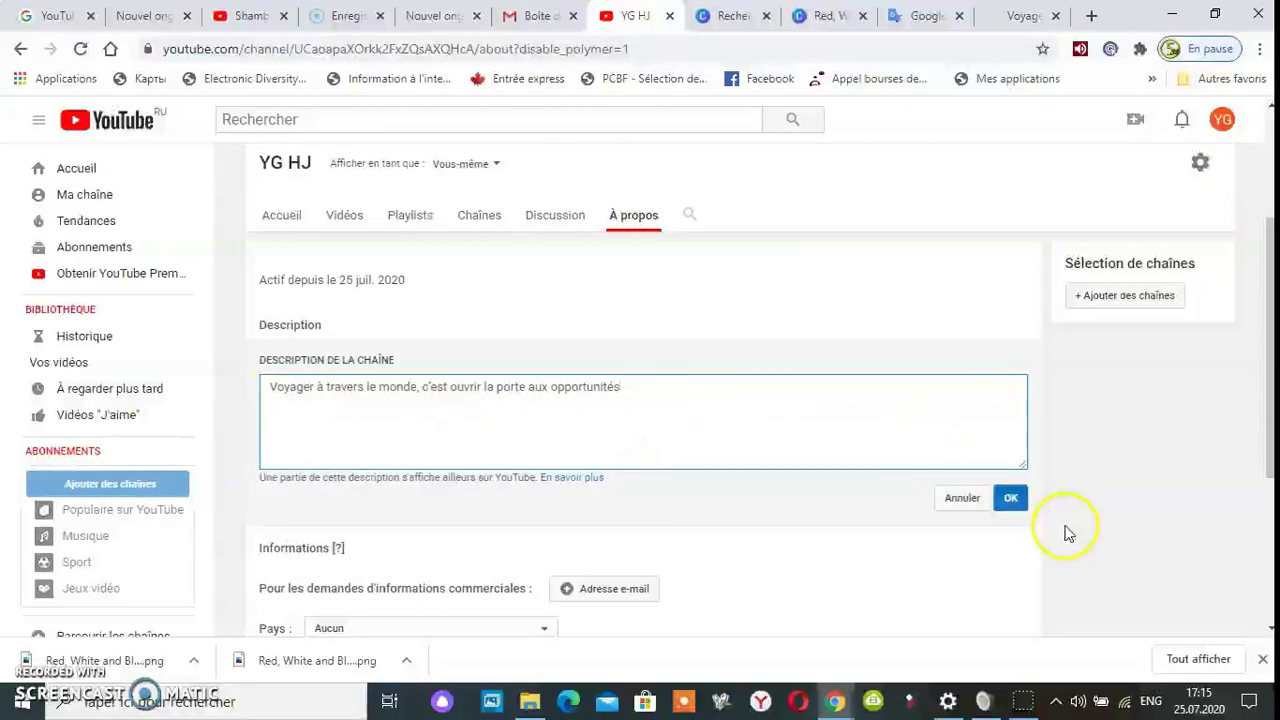
click(1018, 508)
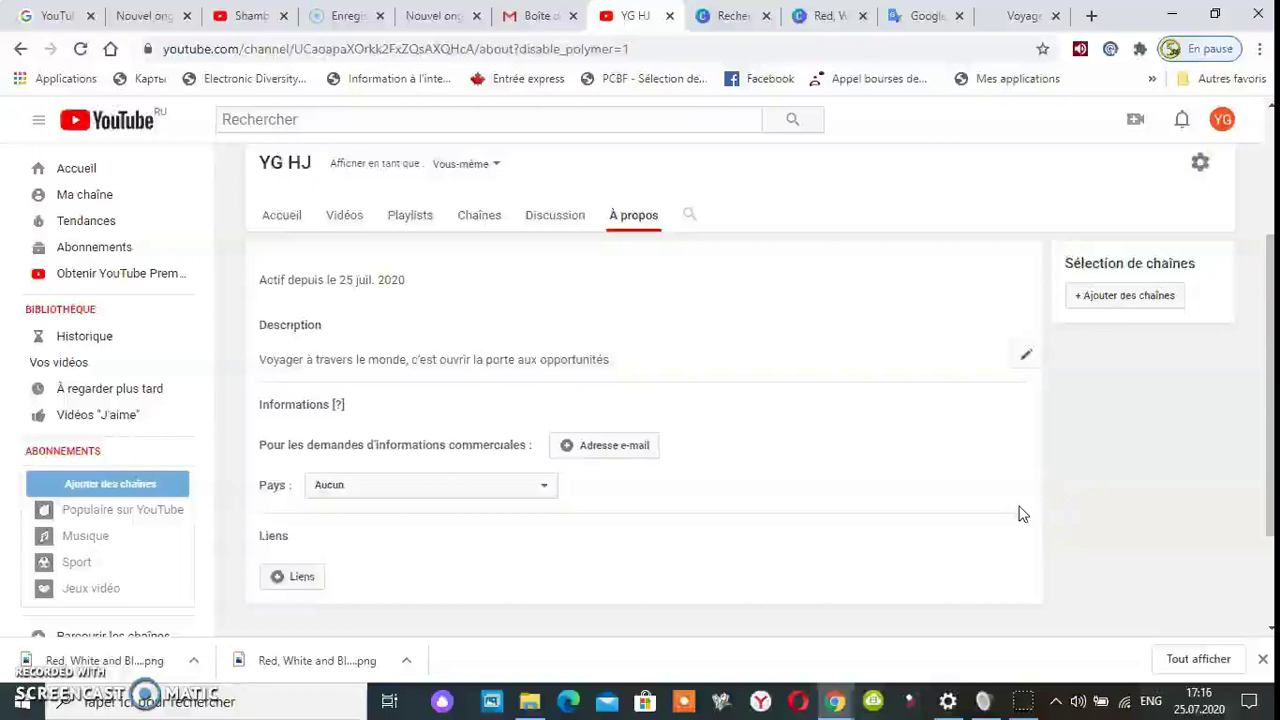
Set the channel's country to France in its À propos information.
scroll(1020, 513, down, 1)
click(993, 500)
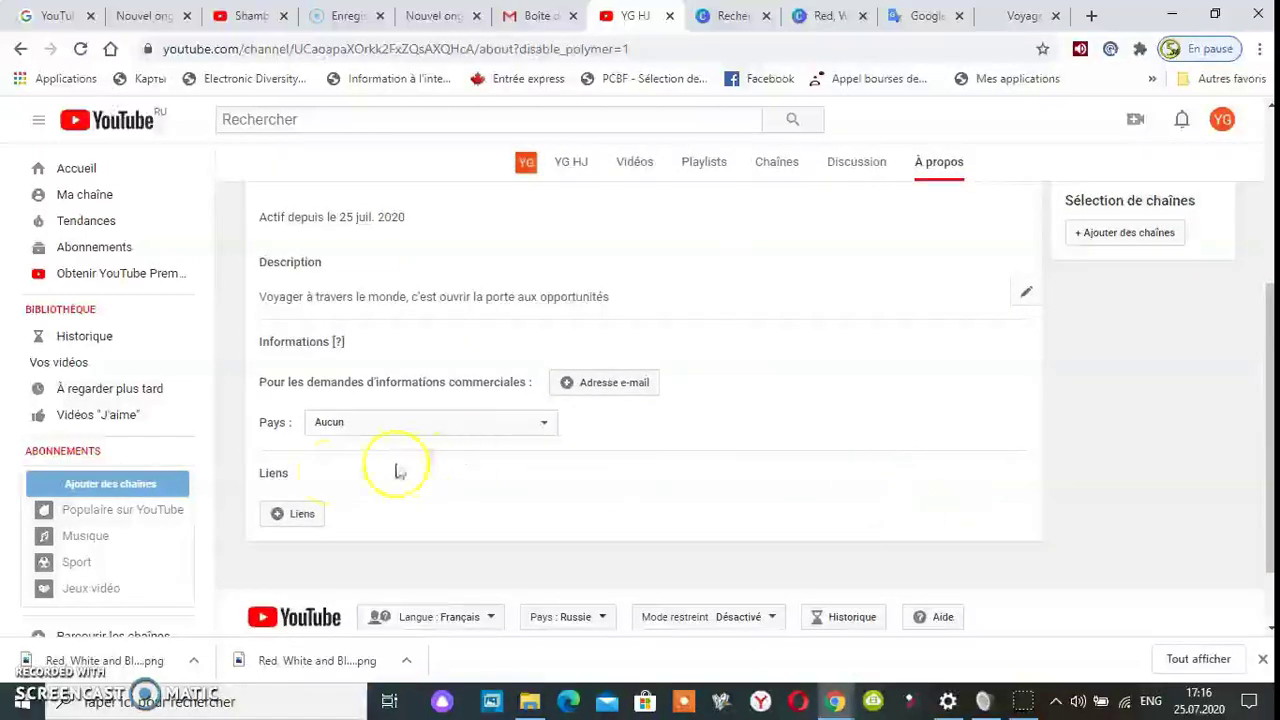
scroll(375, 460, down, 1)
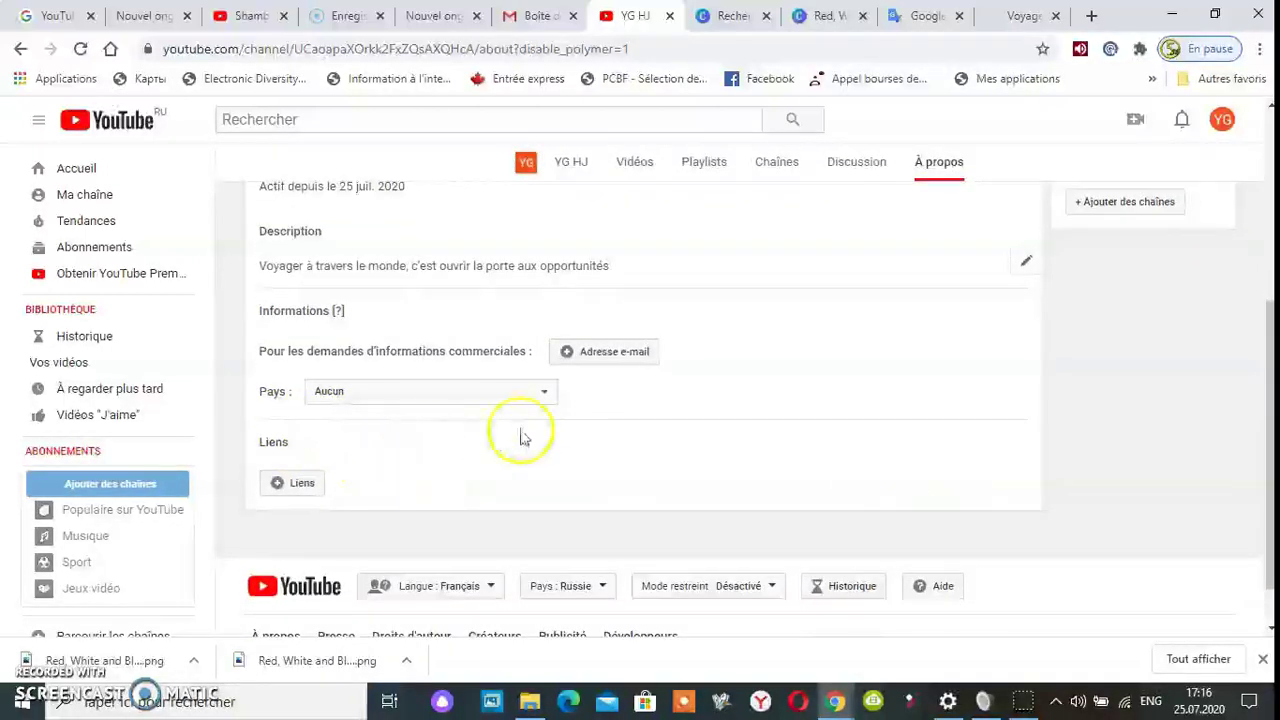
click(545, 401)
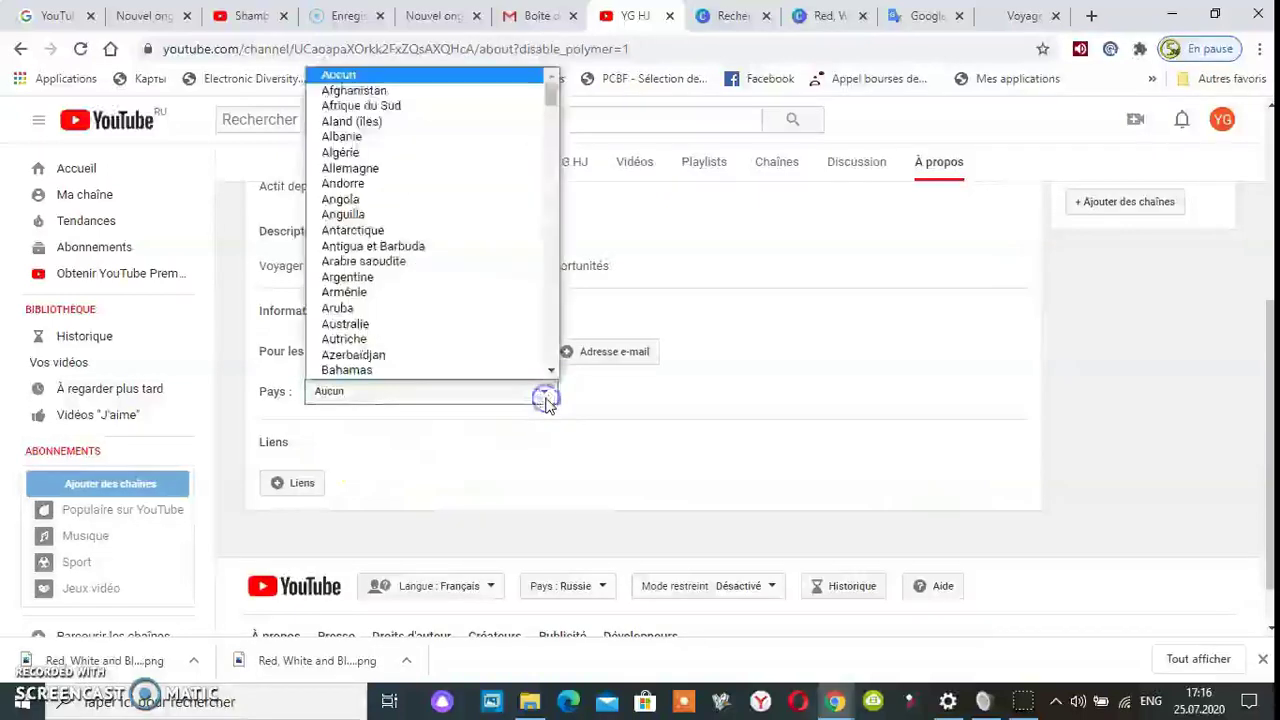
scroll(456, 300, down, 10)
scroll(456, 300, down, 8)
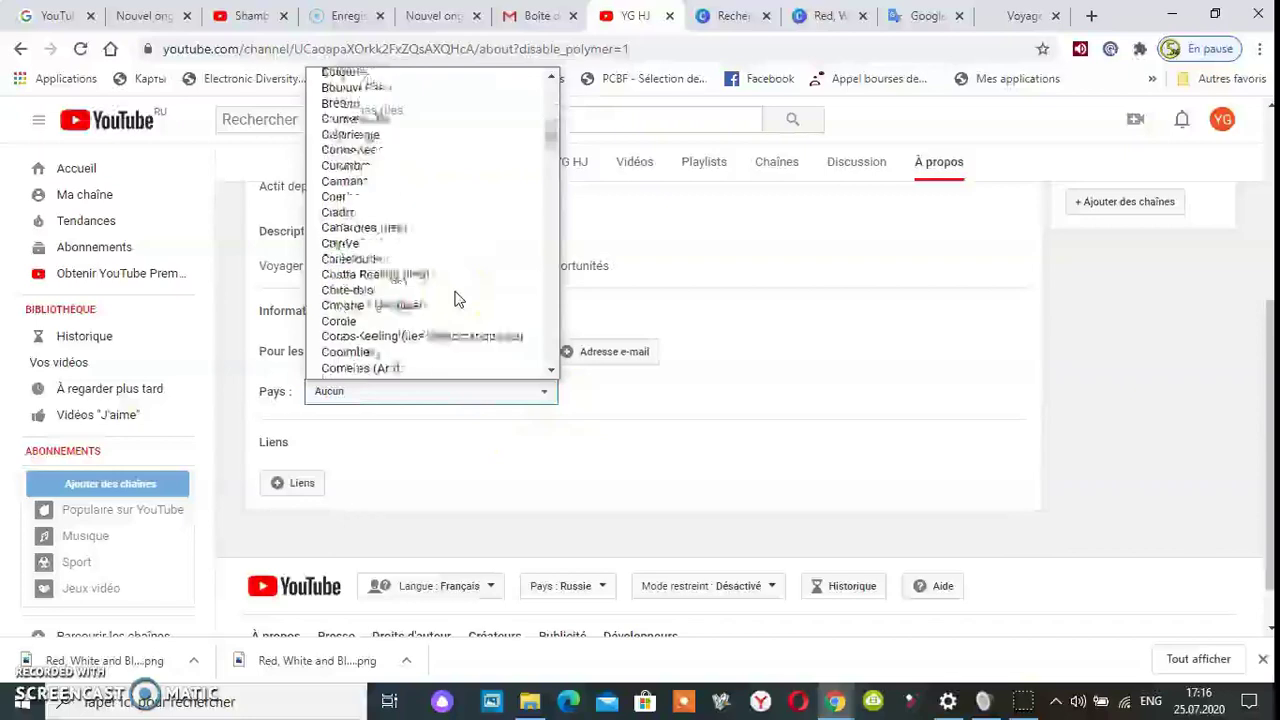
scroll(456, 300, down, 3)
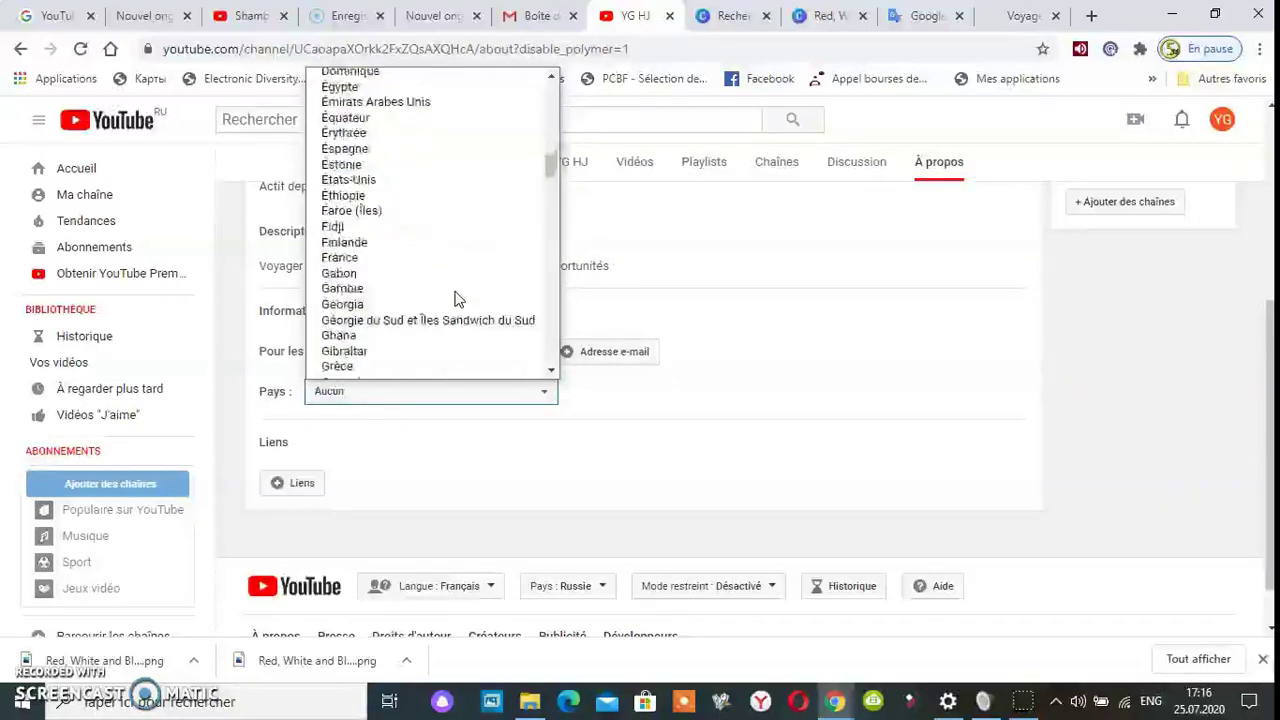
click(362, 258)
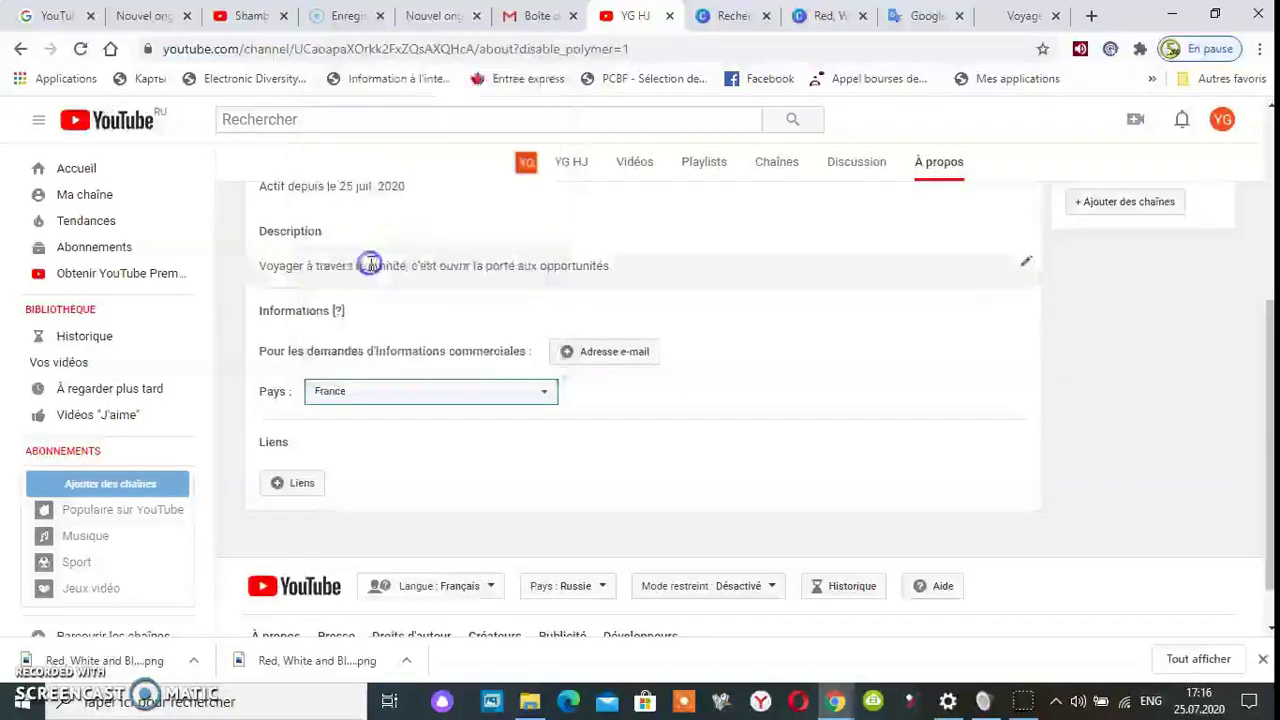
Add a custom link to the channel's Liens section and title it "Shambalt Culture".
scroll(1216, 460, down, 2)
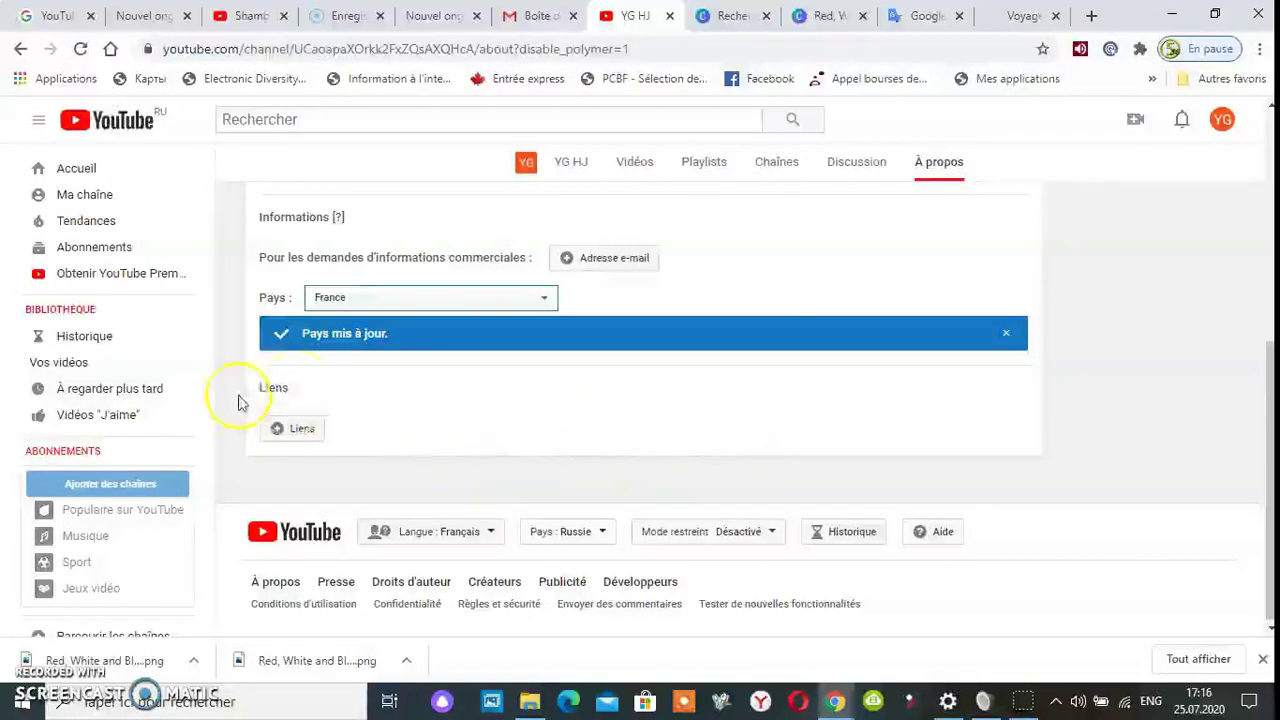
click(301, 430)
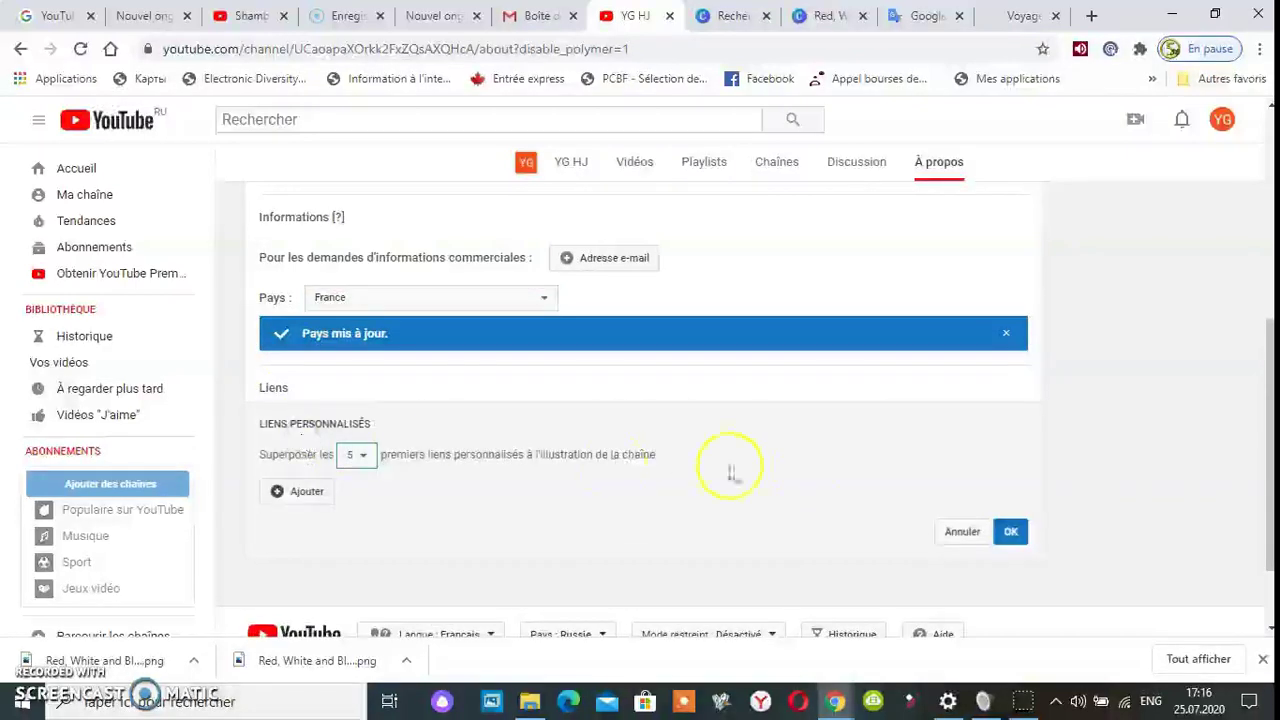
scroll(1040, 484, down, 1)
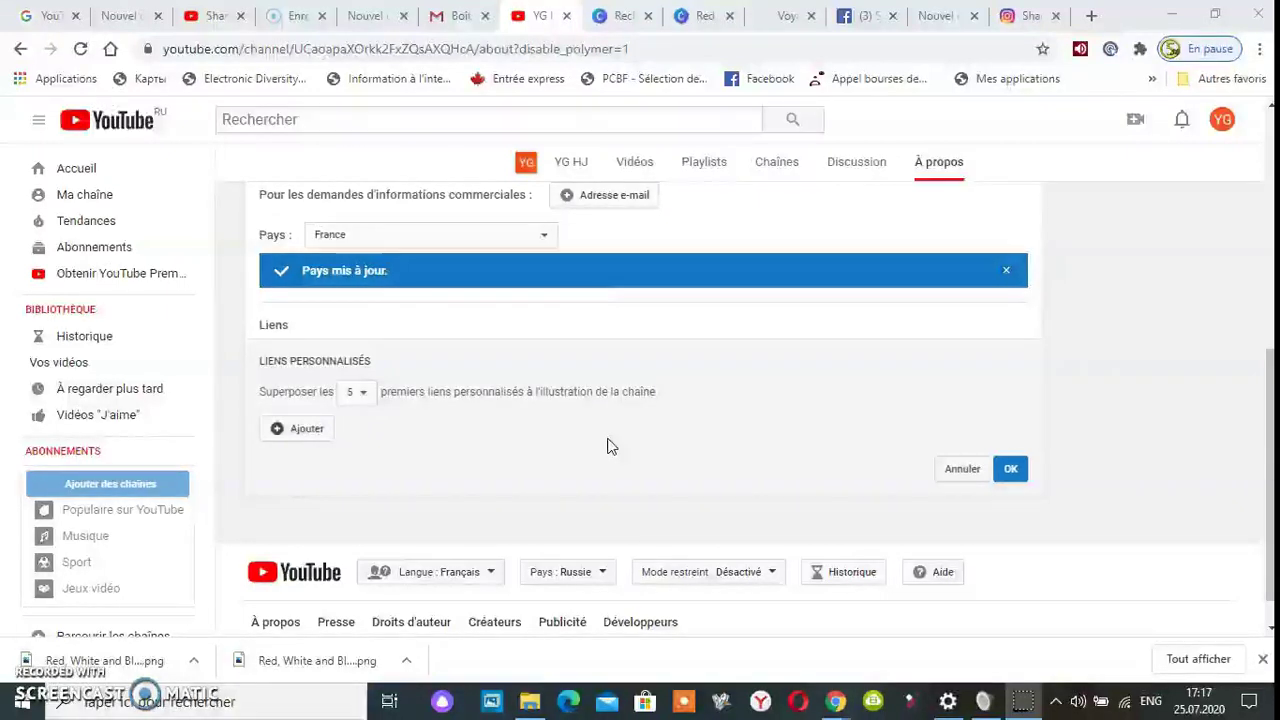
click(300, 429)
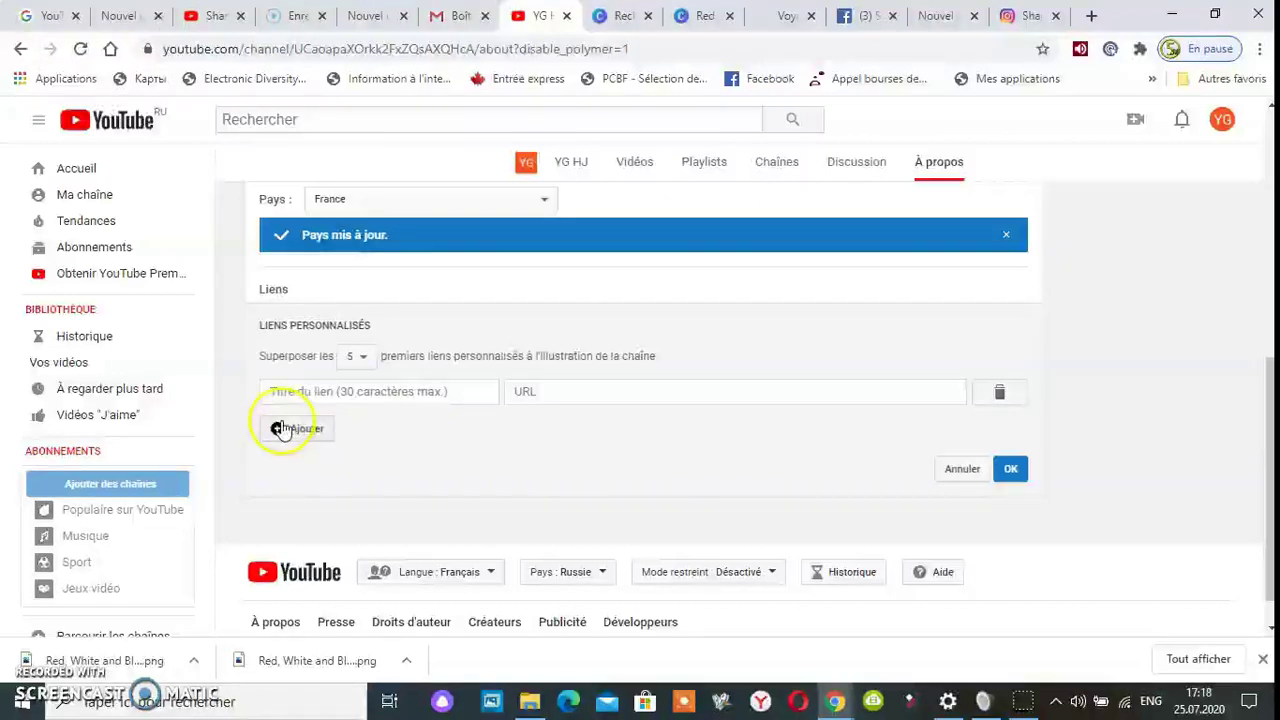
click(465, 392)
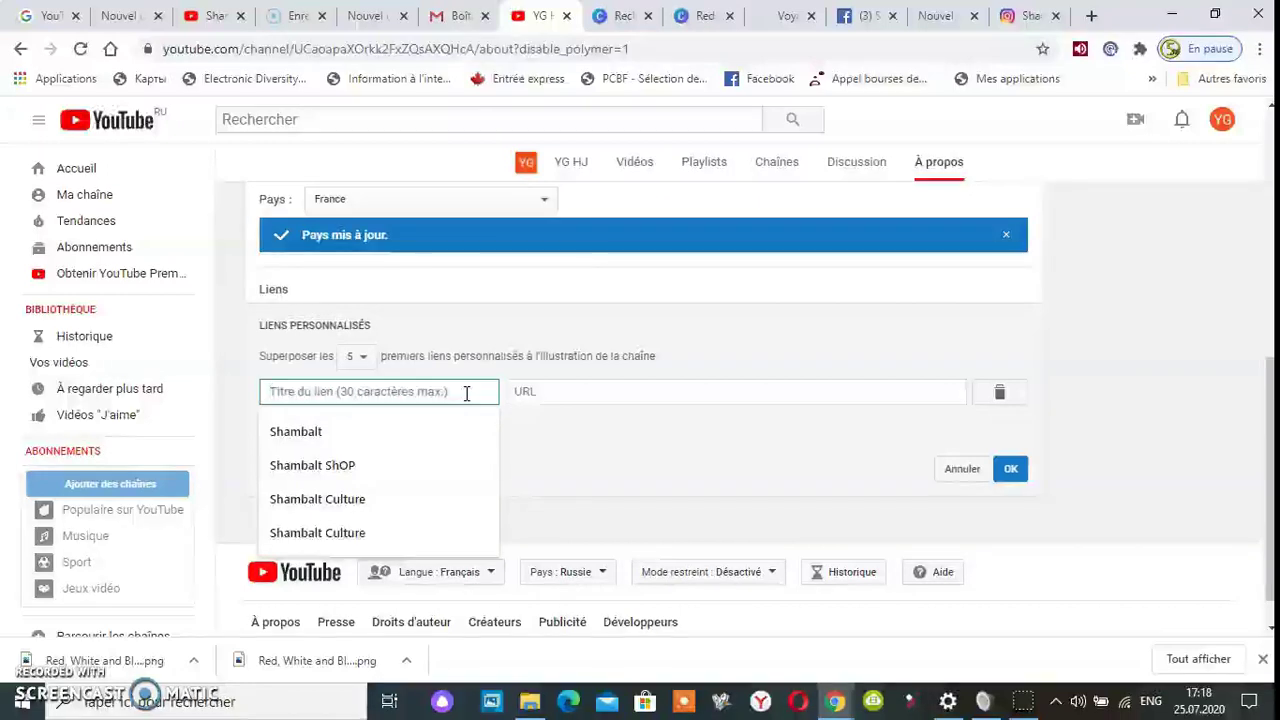
click(440, 460)
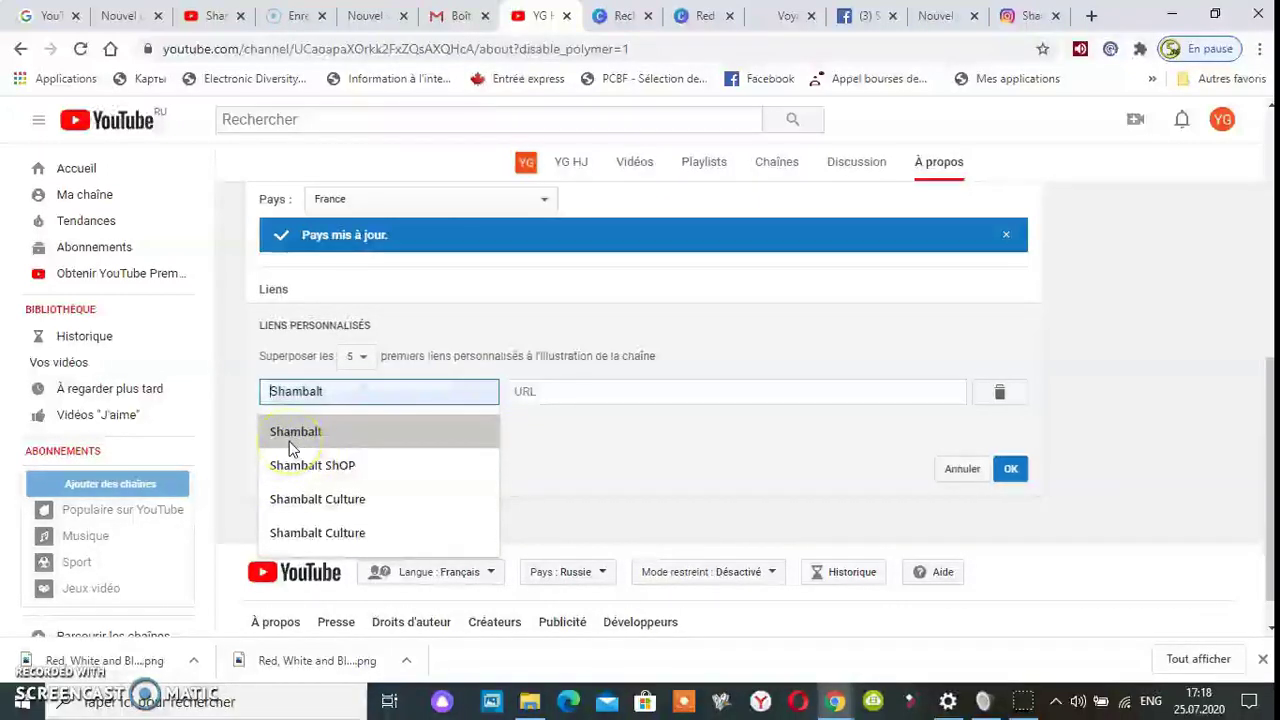
click(336, 490)
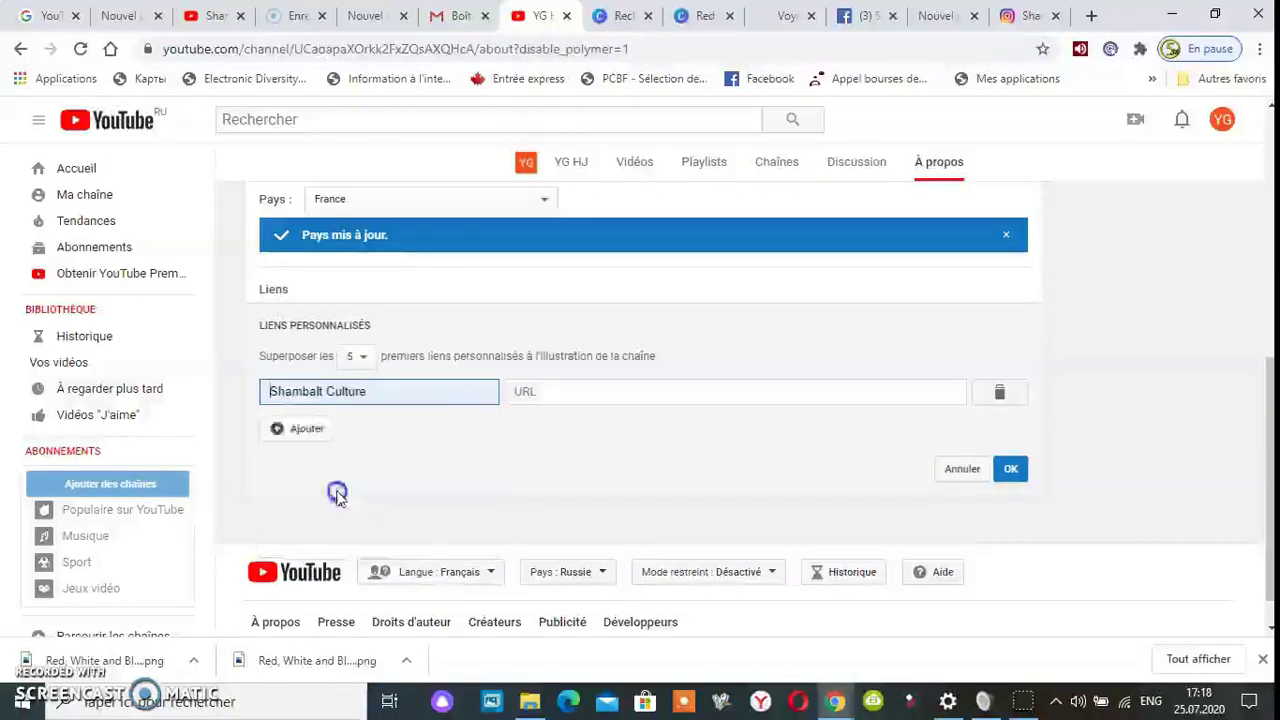
Copy the web address of the shambaltculture Instagram profile for the new link's URL.
click(581, 397)
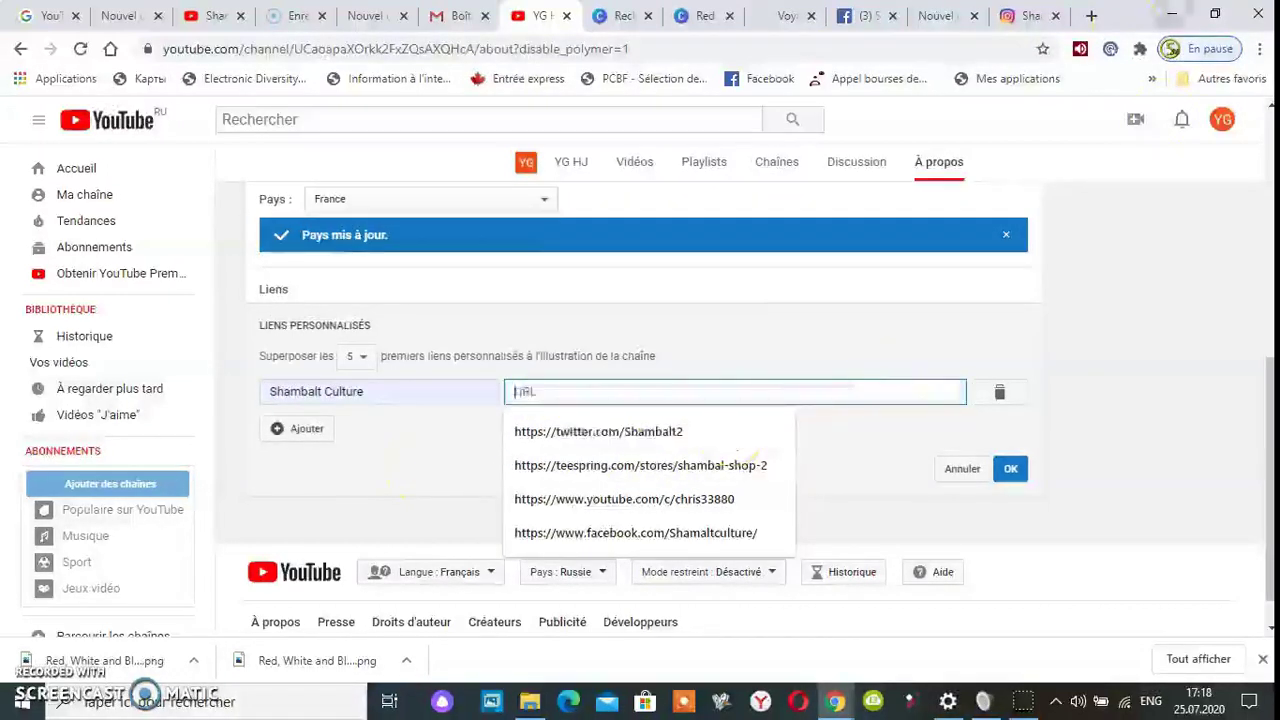
click(1030, 25)
click(1030, 25)
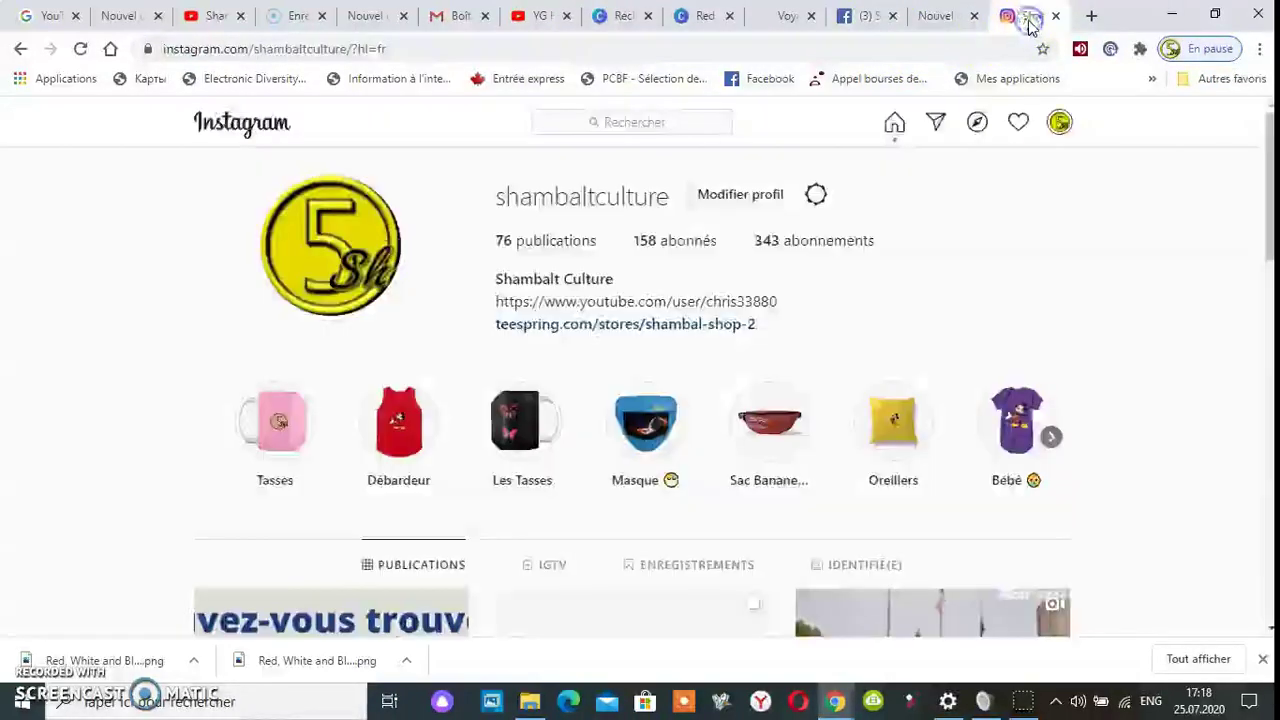
click(412, 49)
key(ctrl+c)
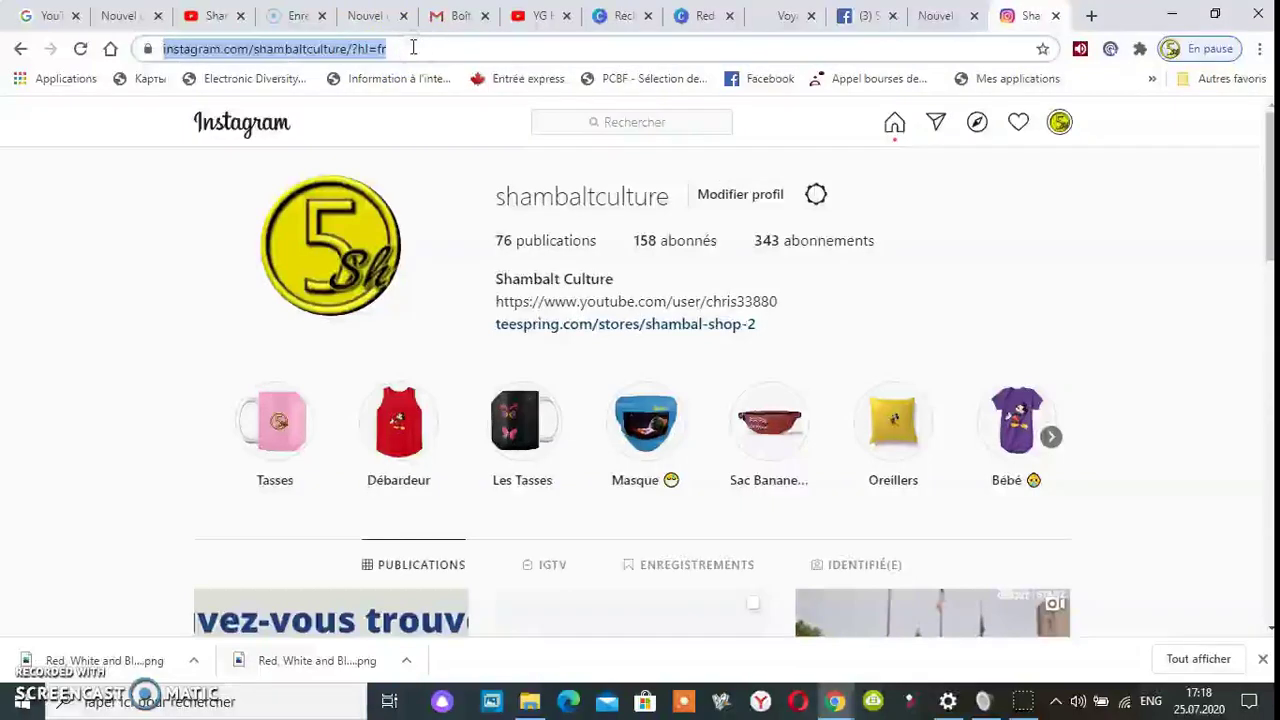
right_click(284, 57)
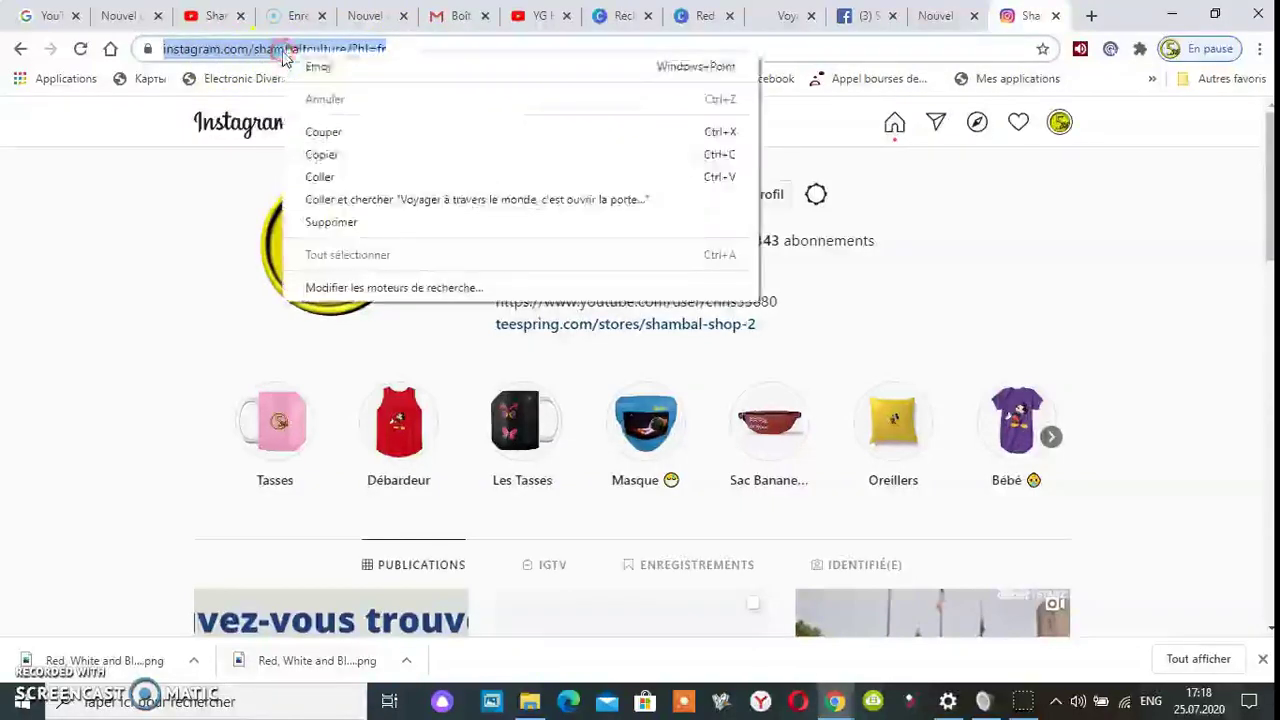
click(318, 156)
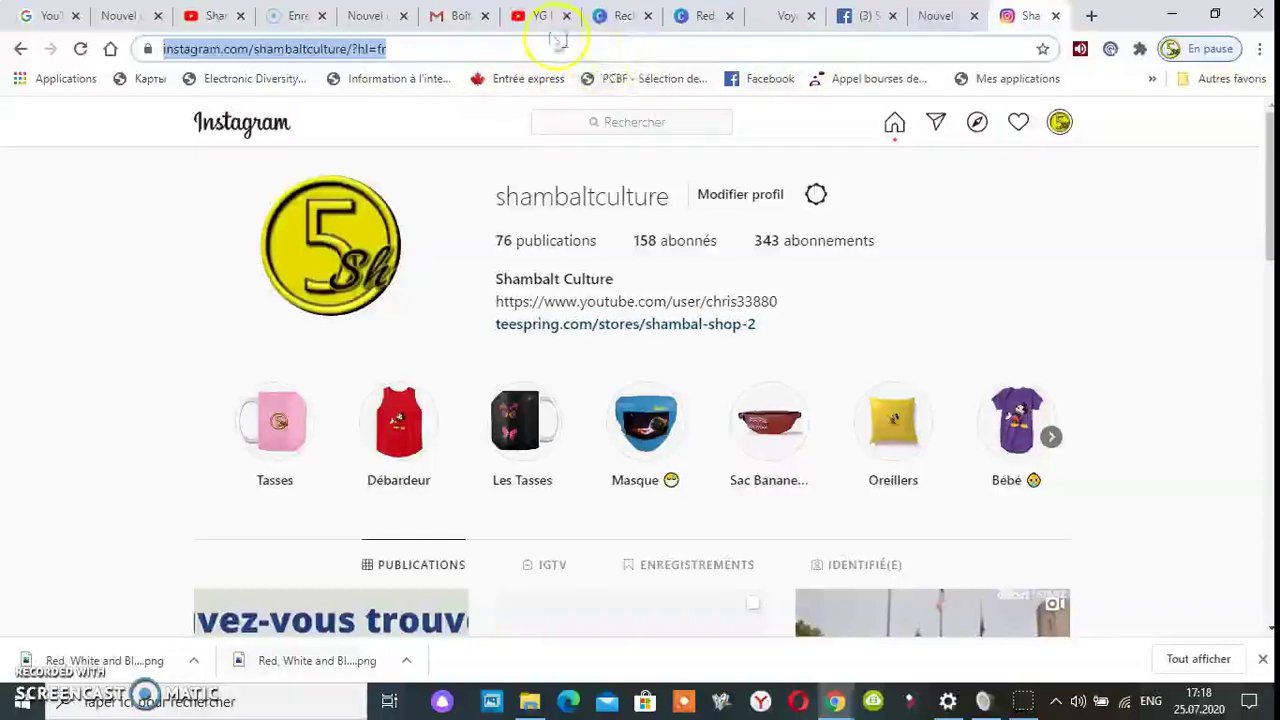
Back on the YouTube channel page, paste the Instagram address as the "Shambalt Culture" link's URL and save the links.
click(540, 16)
click(578, 394)
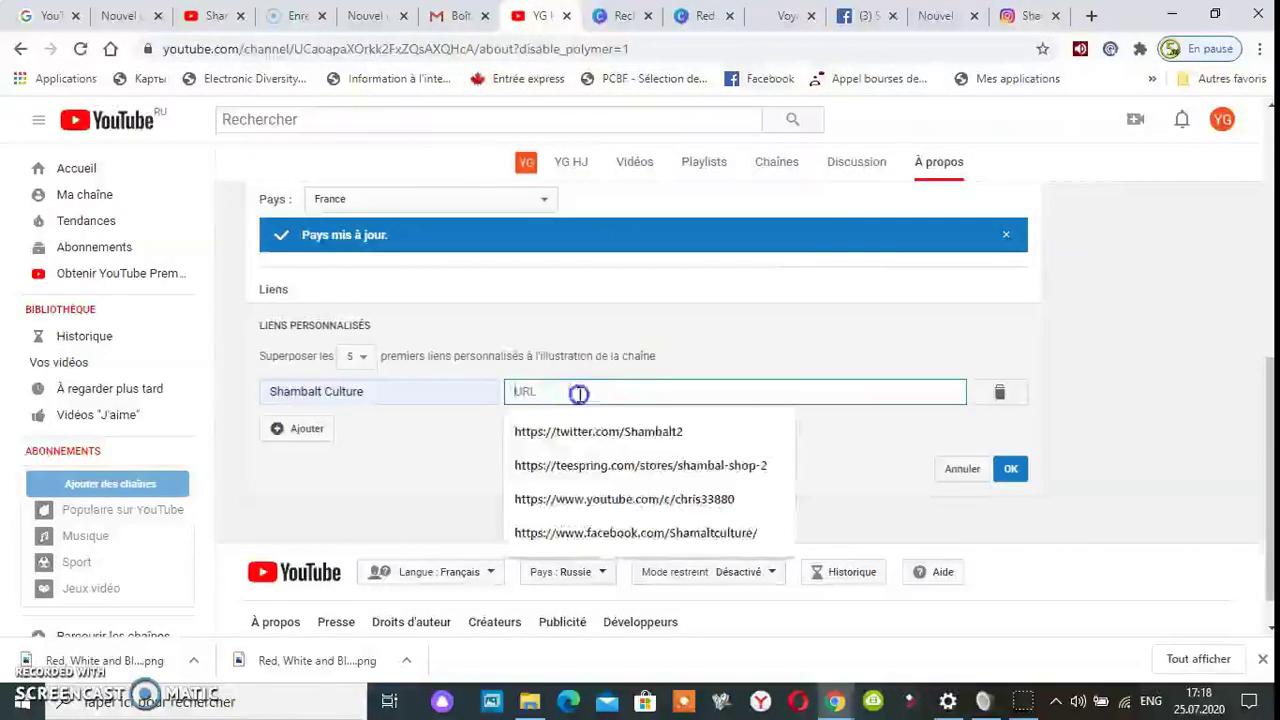
right_click(578, 393)
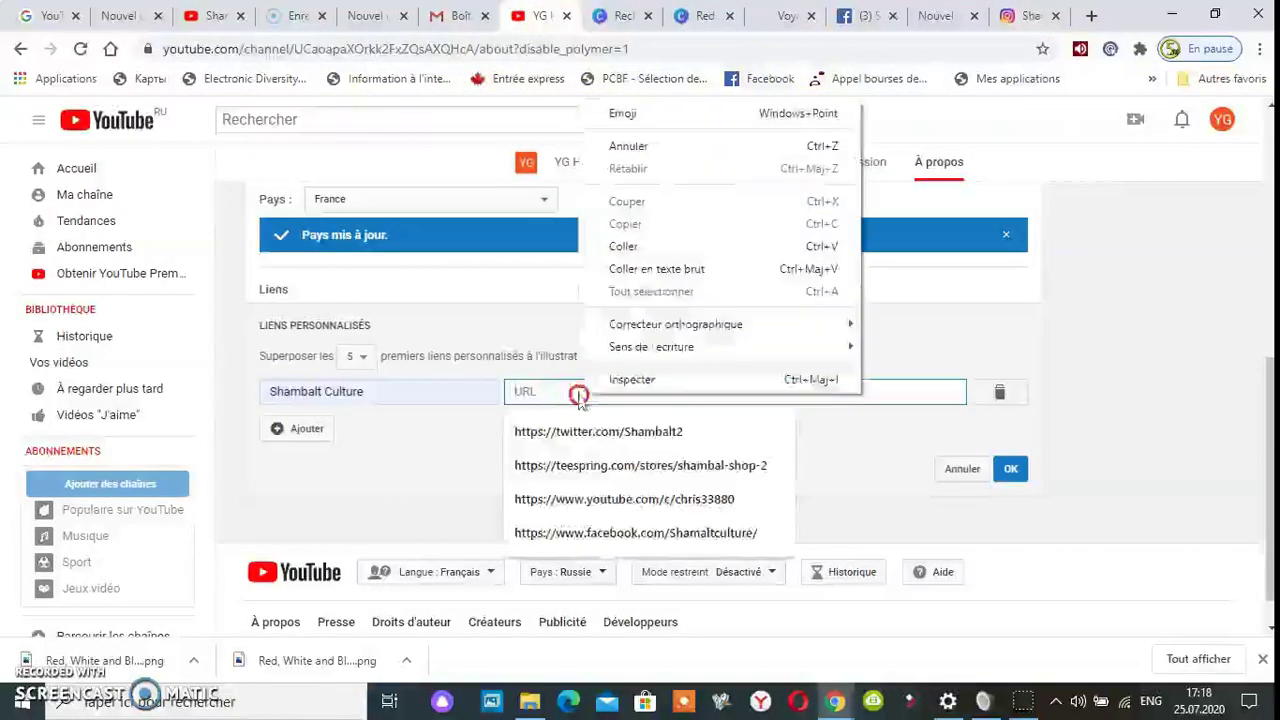
click(630, 250)
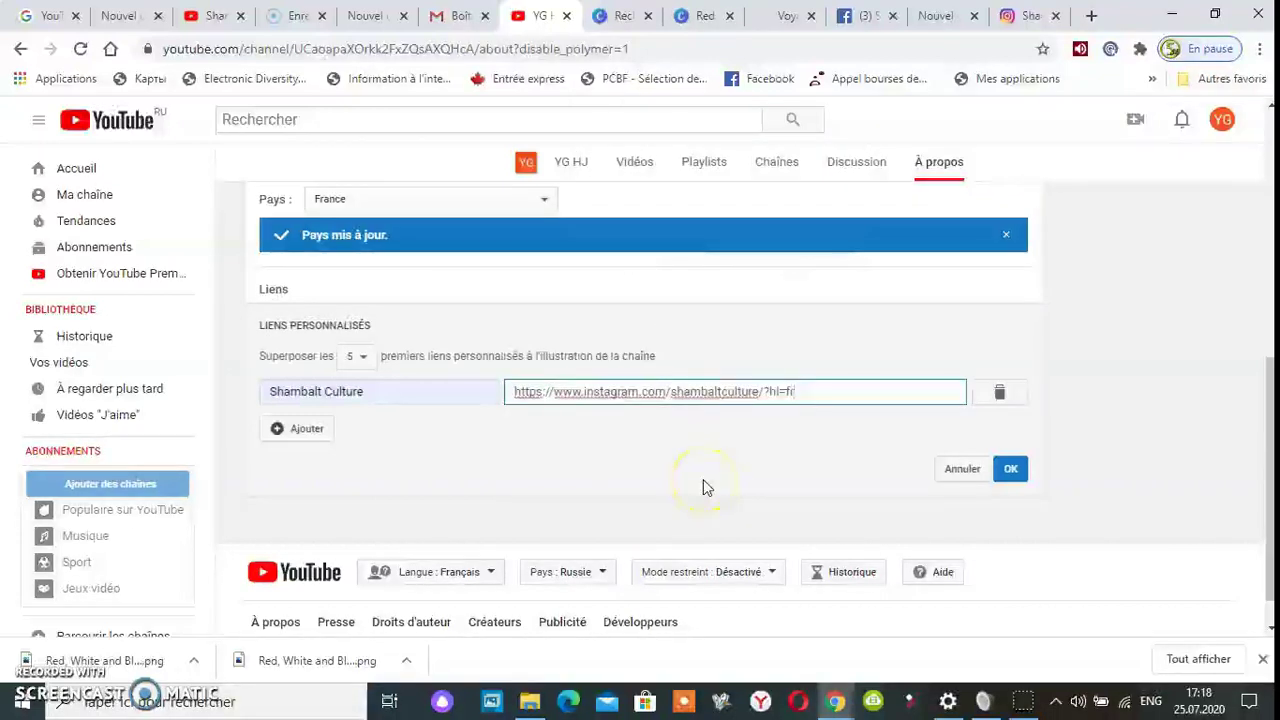
click(1011, 470)
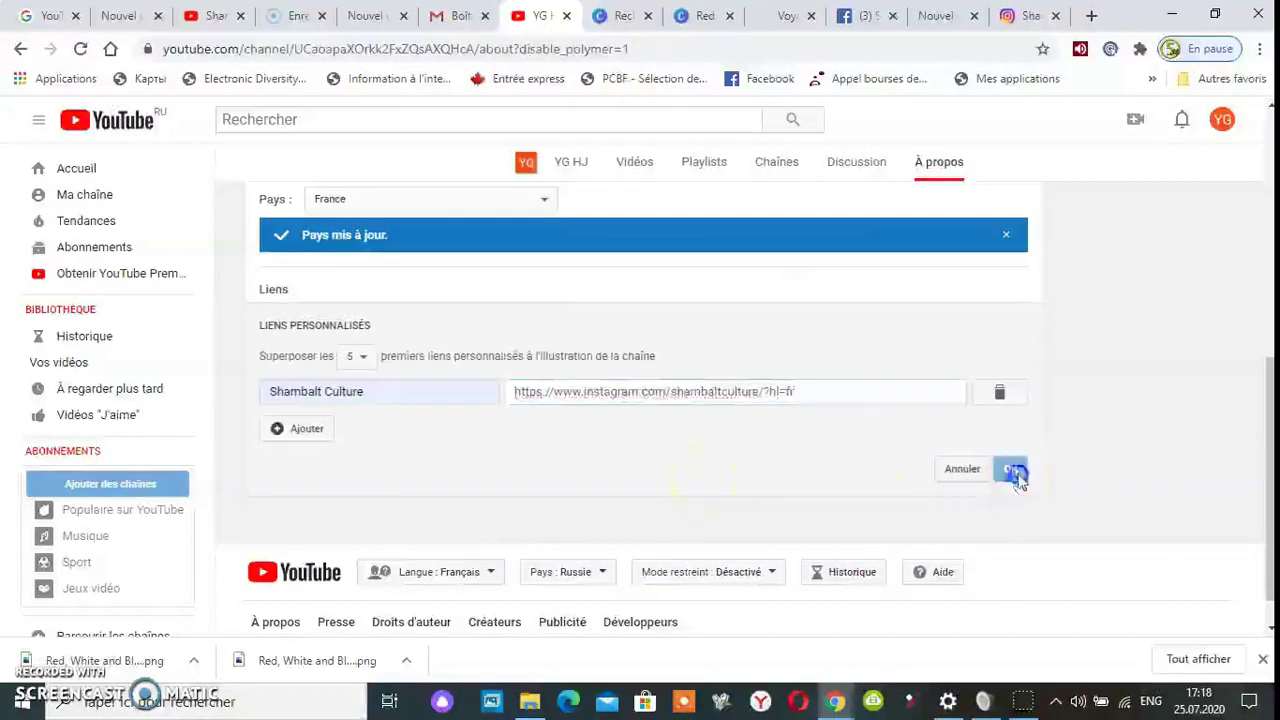
click(1020, 477)
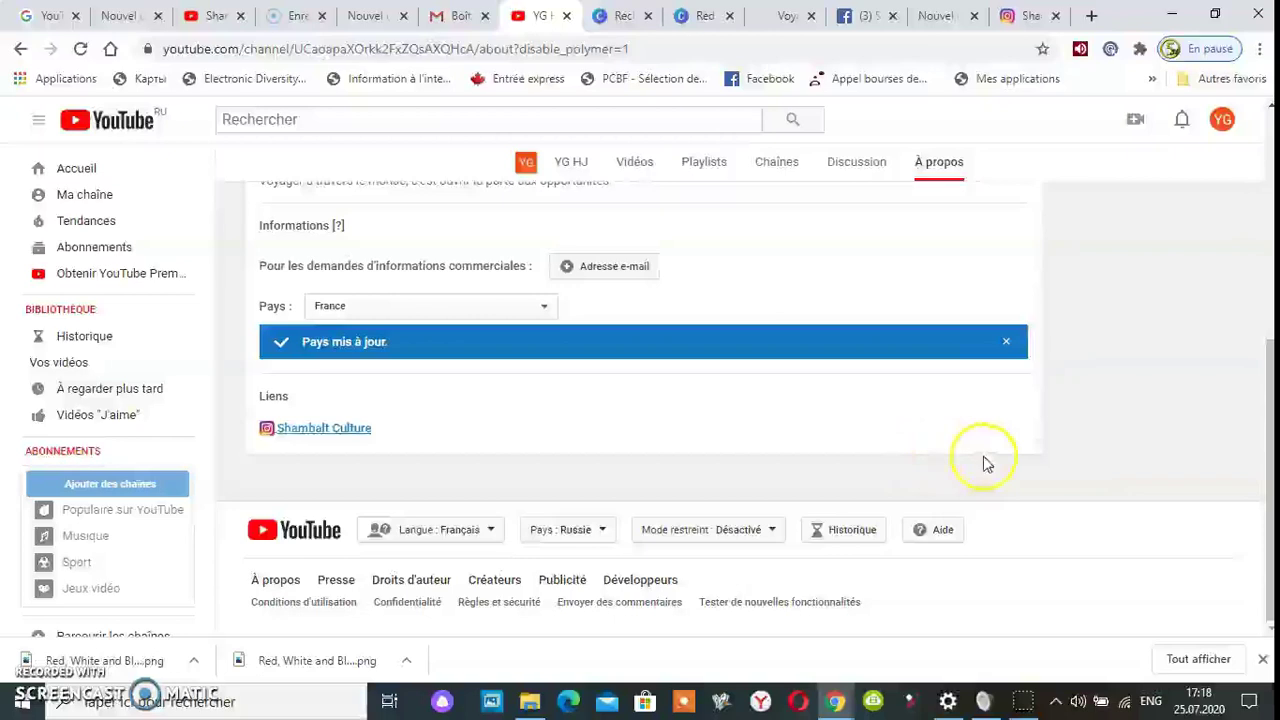
Reopen the custom links for editing and add a second link titled "Shambalt Culture".
scroll(354, 420, up, 1)
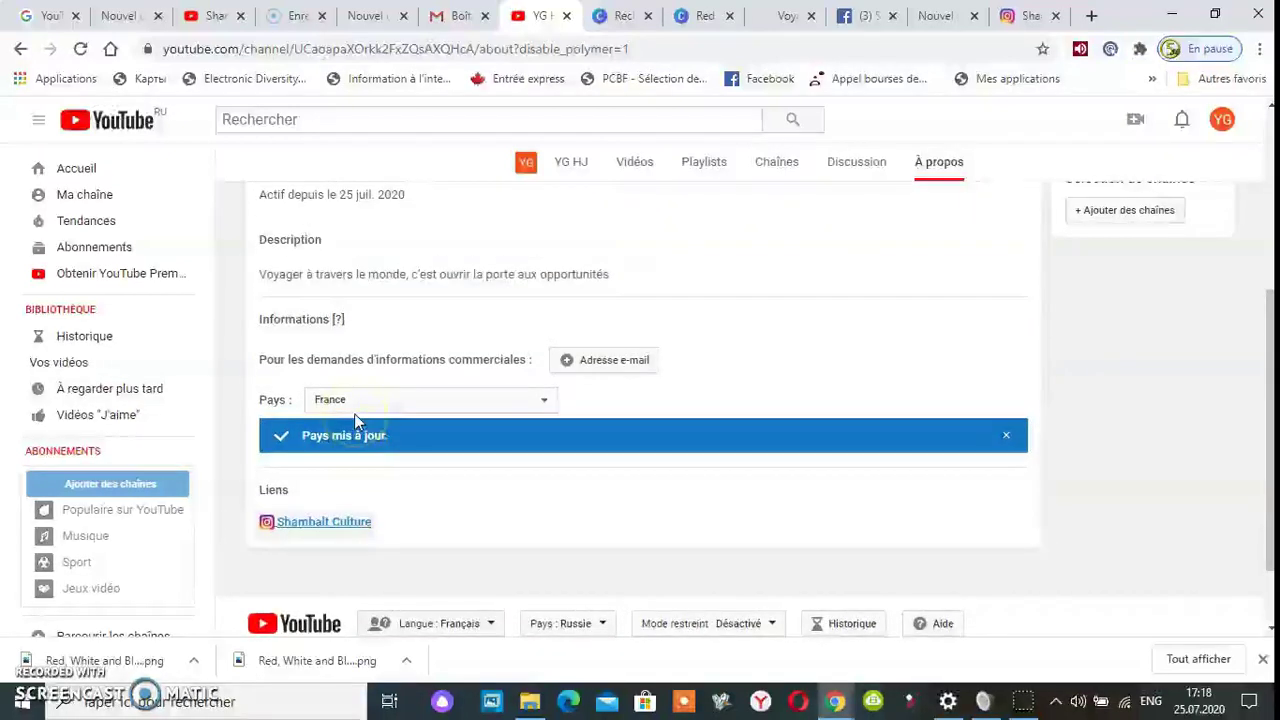
scroll(354, 418, down, 1)
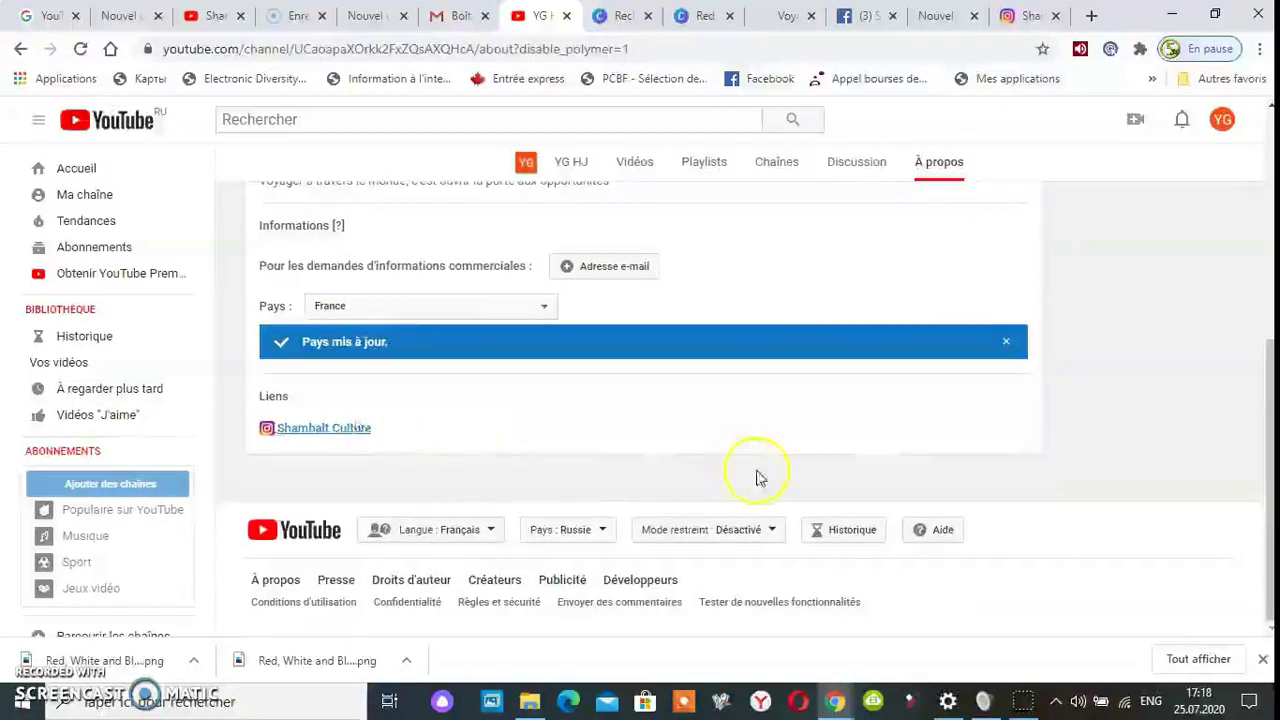
click(1022, 430)
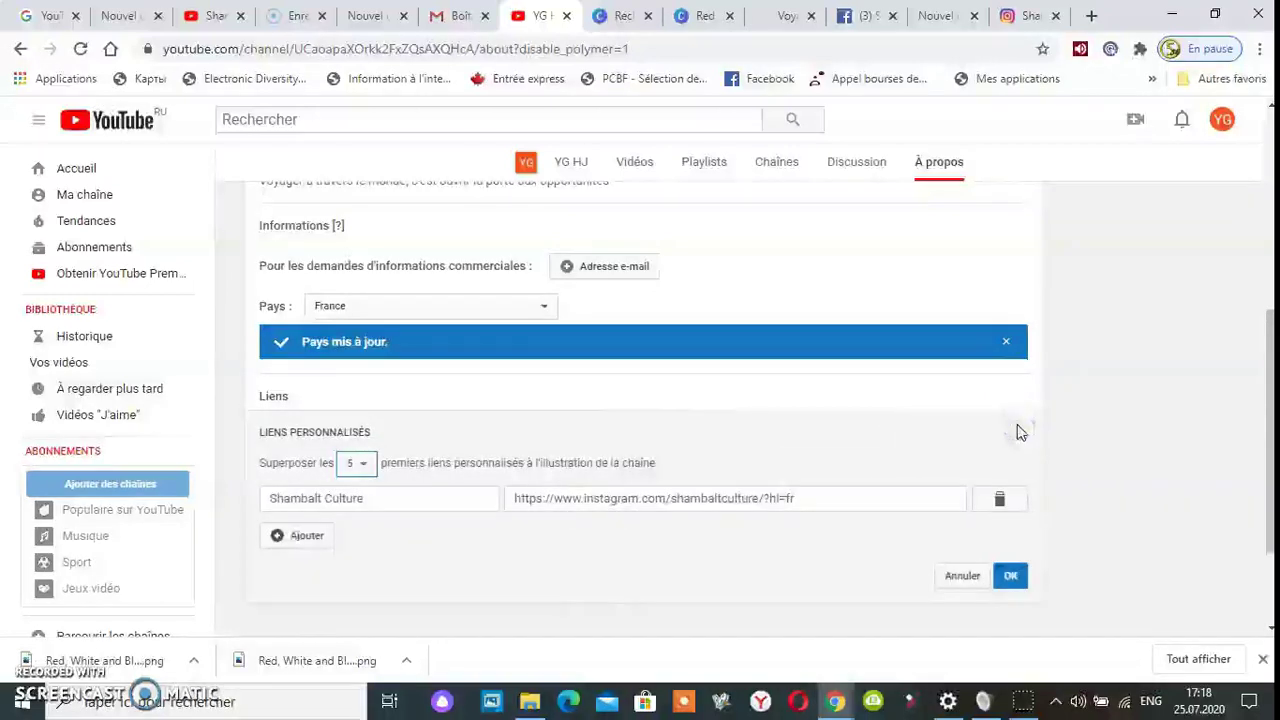
scroll(632, 545, down, 1)
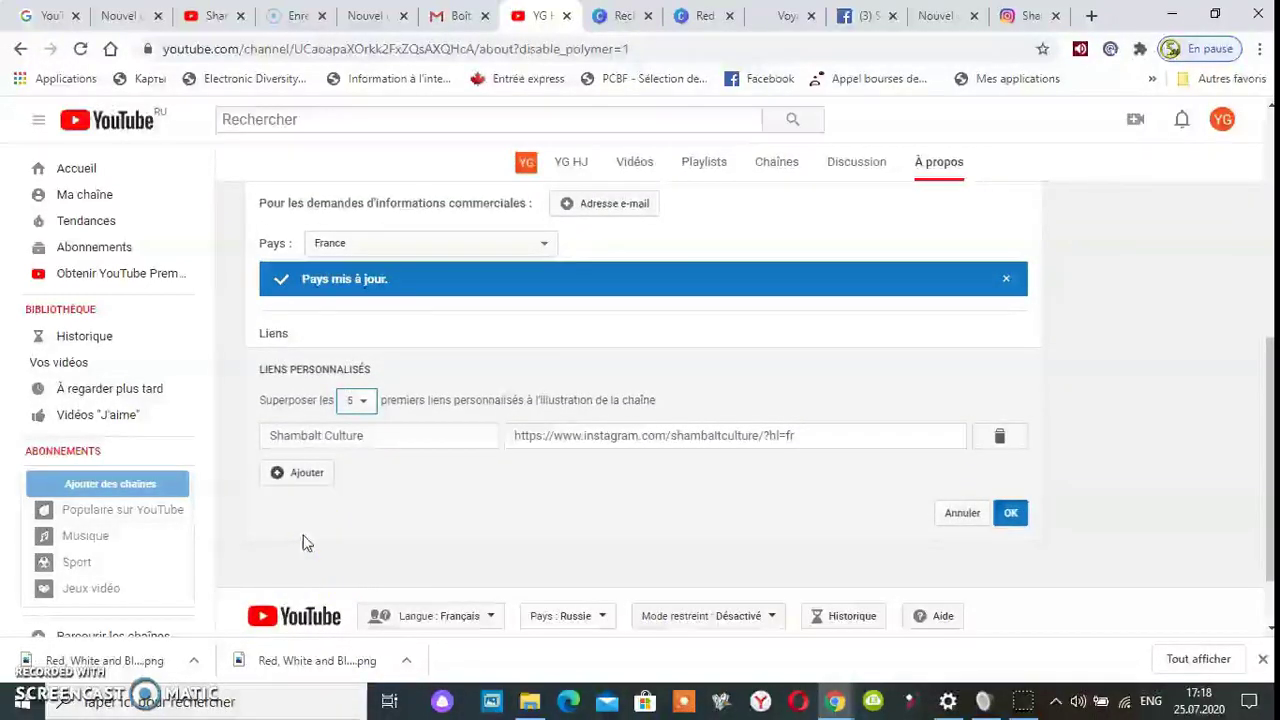
click(306, 473)
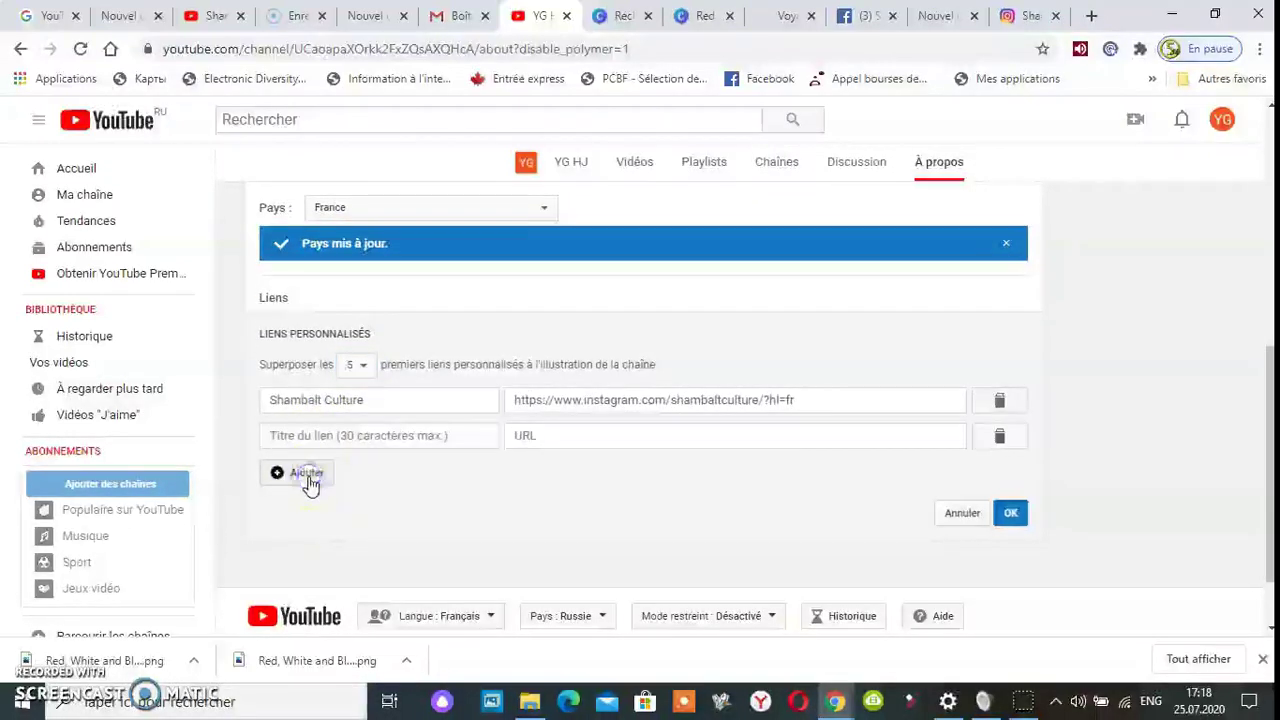
click(474, 442)
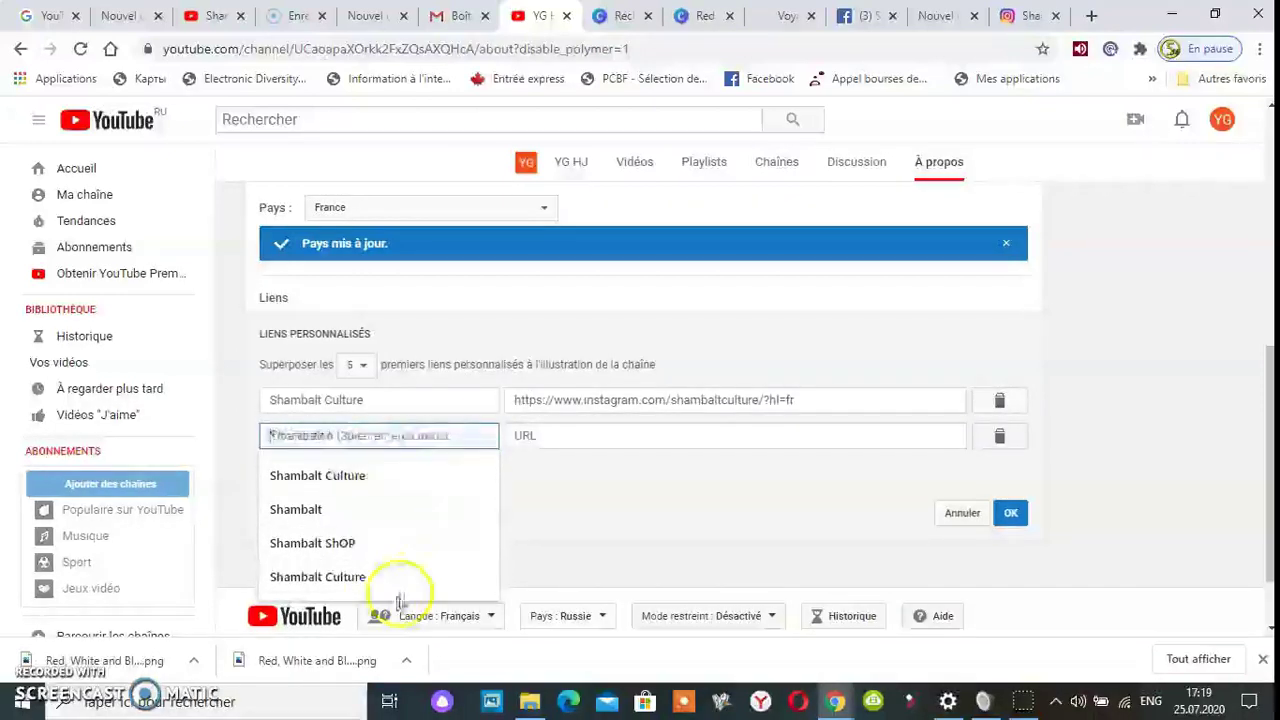
click(343, 578)
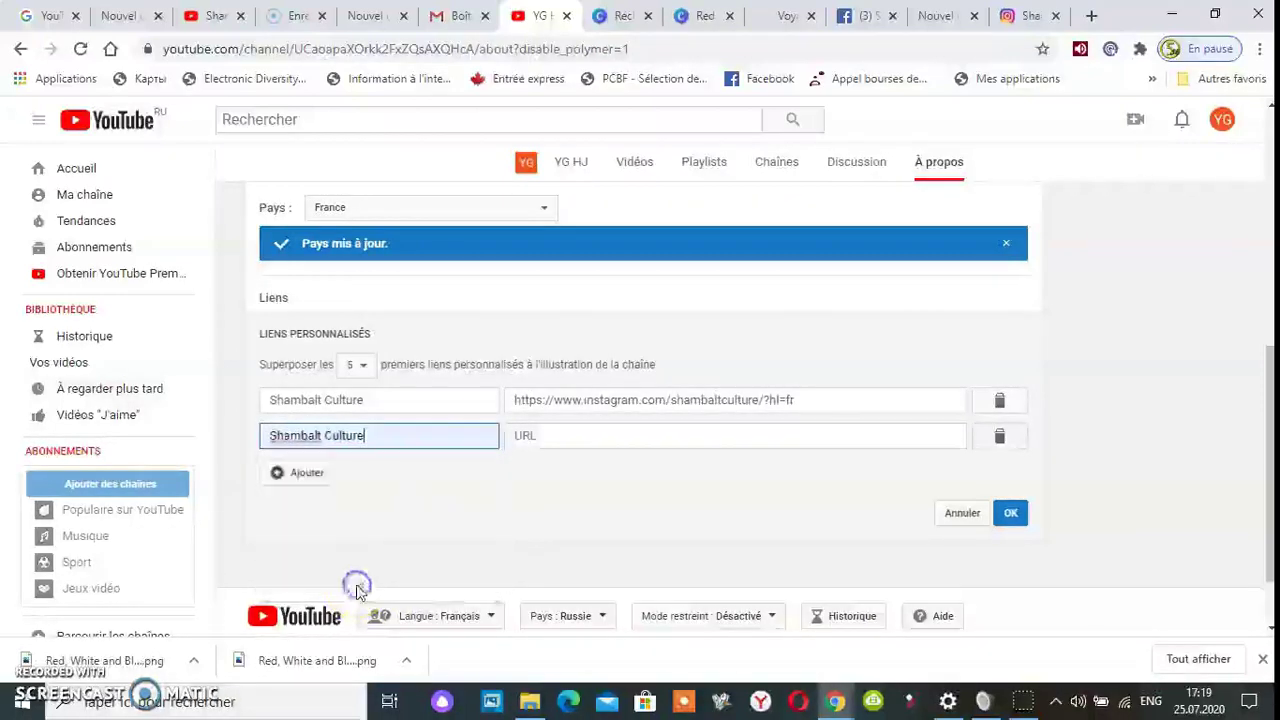
click(617, 444)
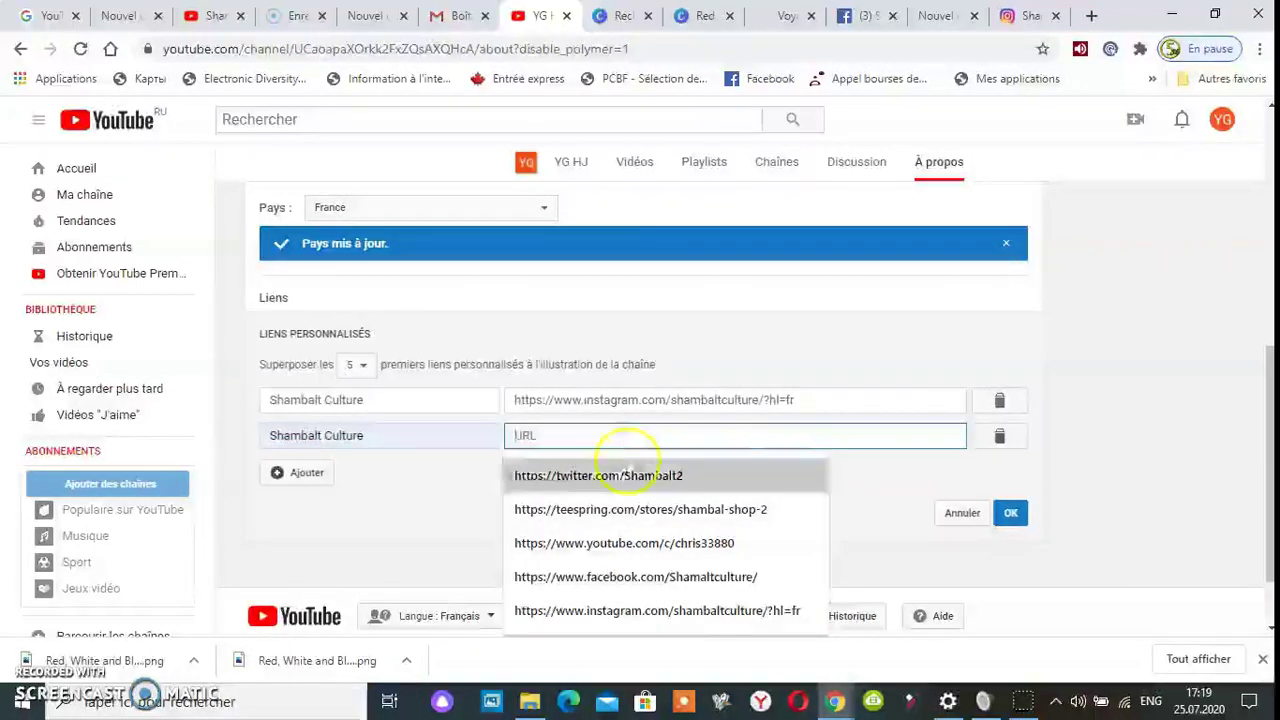
click(713, 580)
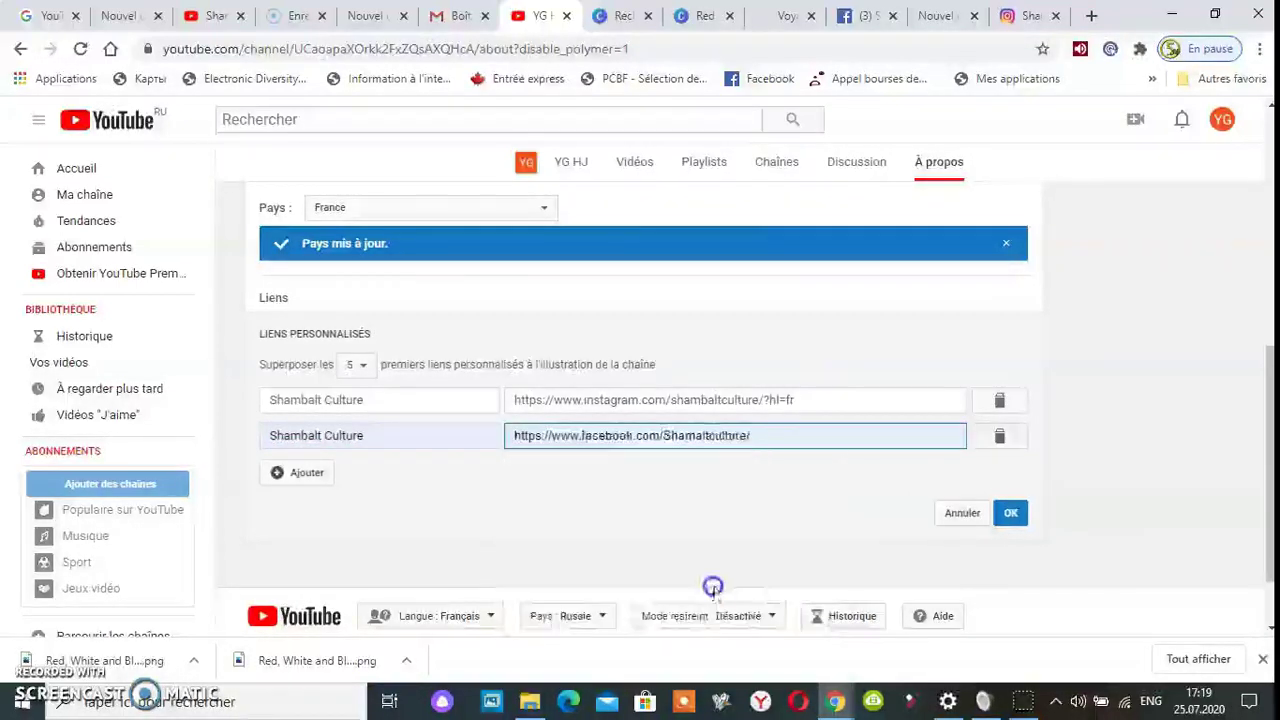
click(1011, 528)
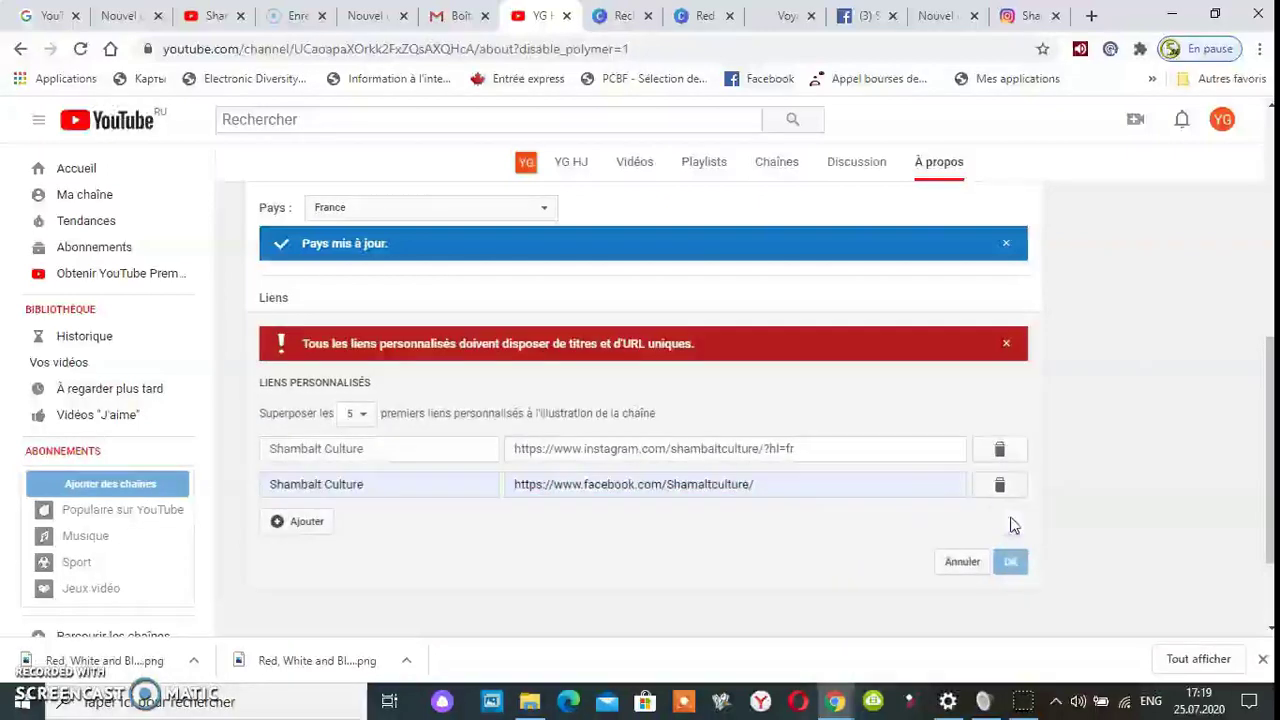
Clear the Facebook URL from the second custom link.
click(817, 489)
key(BackSpace)
key(BackSpace)
key(BackSpace)
key(BackSpace)
key(BackSpace)
key(BackSpace)
key(BackSpace)
key(BackSpace)
key(BackSpace)
key(BackSpace)
key(BackSpace)
key(BackSpace)
key(BackSpace)
key(BackSpace)
key(BackSpace)
key(BackSpace)
key(BackSpace)
key(BackSpace)
key(BackSpace)
key(BackSpace)
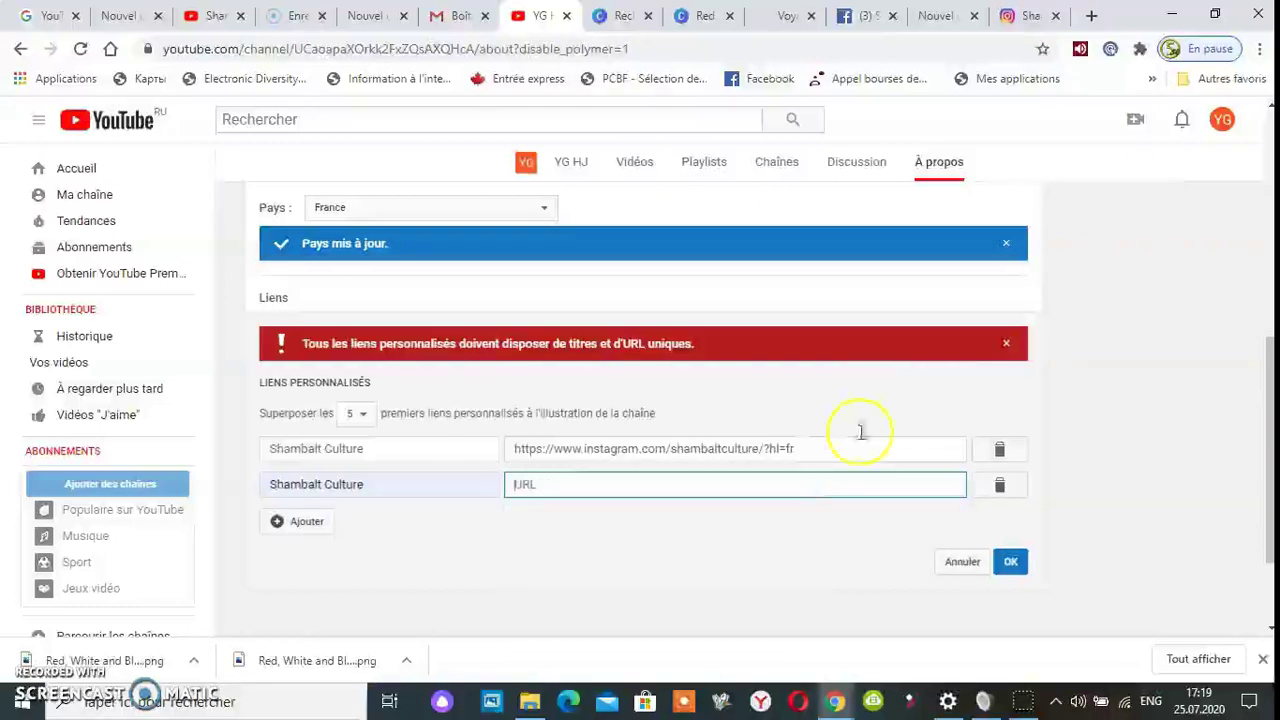
Copy the web address of the Shambalt Culture Facebook page.
click(882, 15)
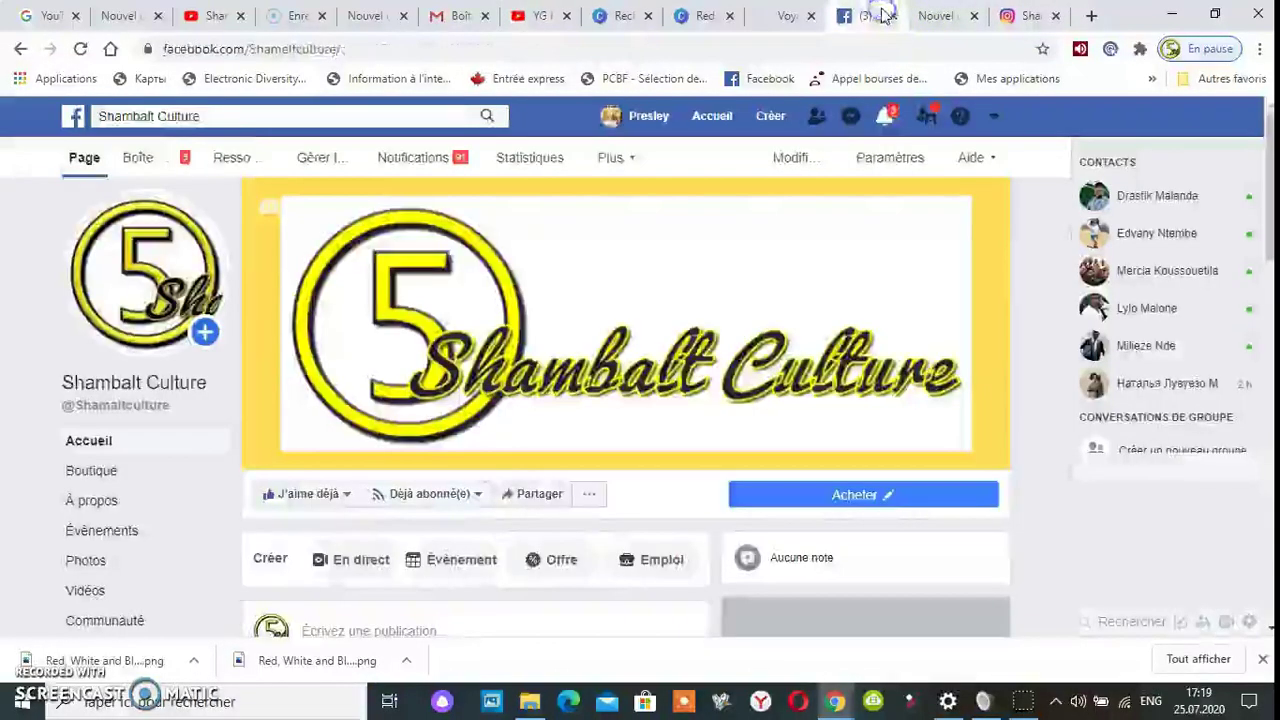
click(355, 47)
key(ctrl+c)
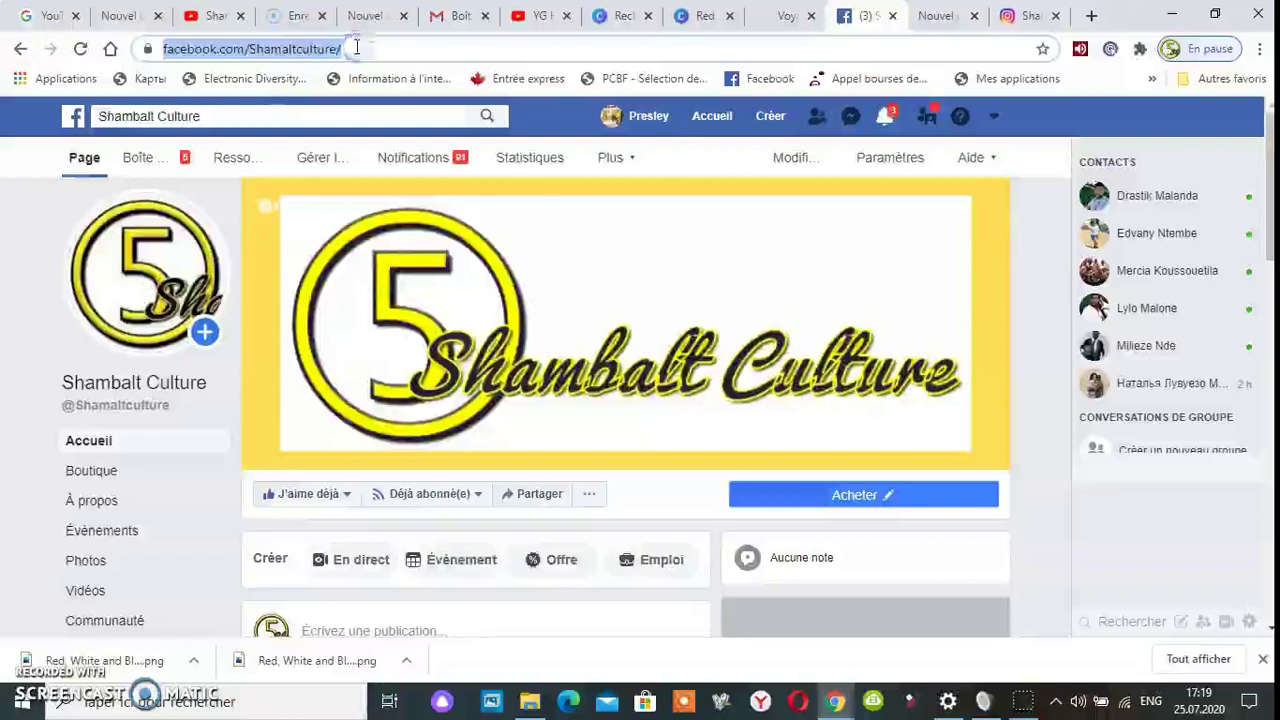
right_click(303, 60)
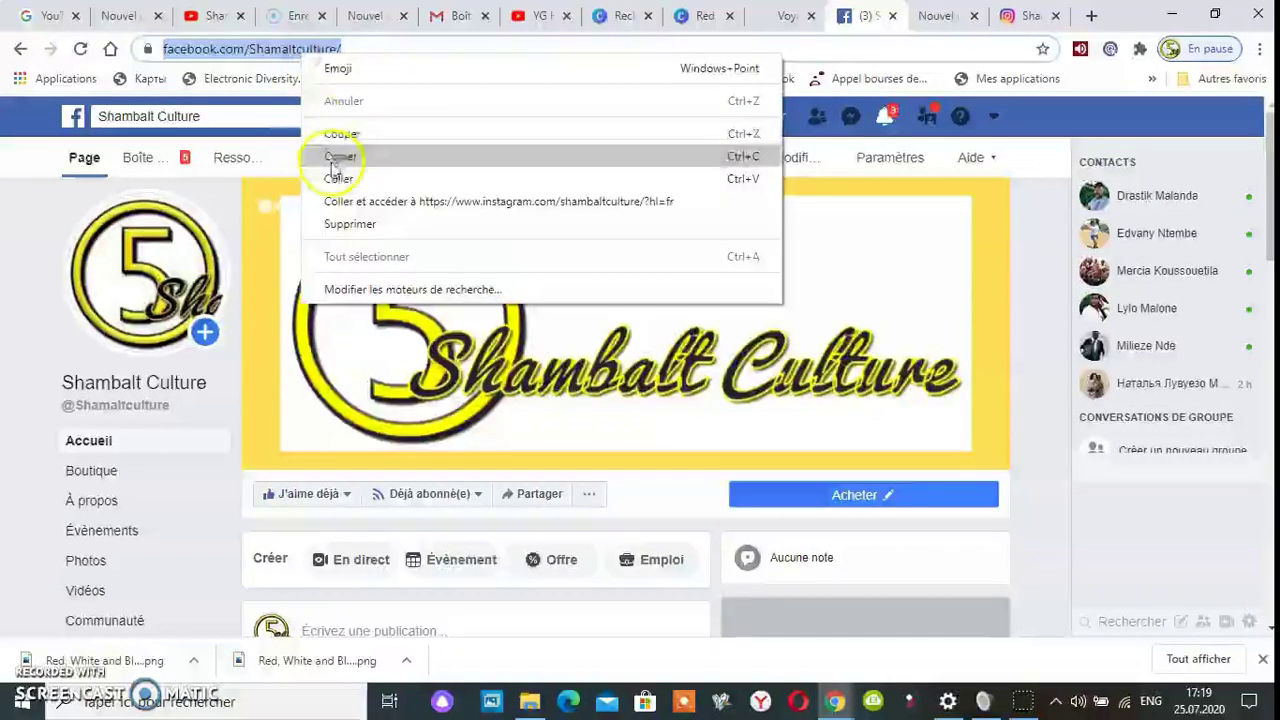
click(340, 157)
click(540, 15)
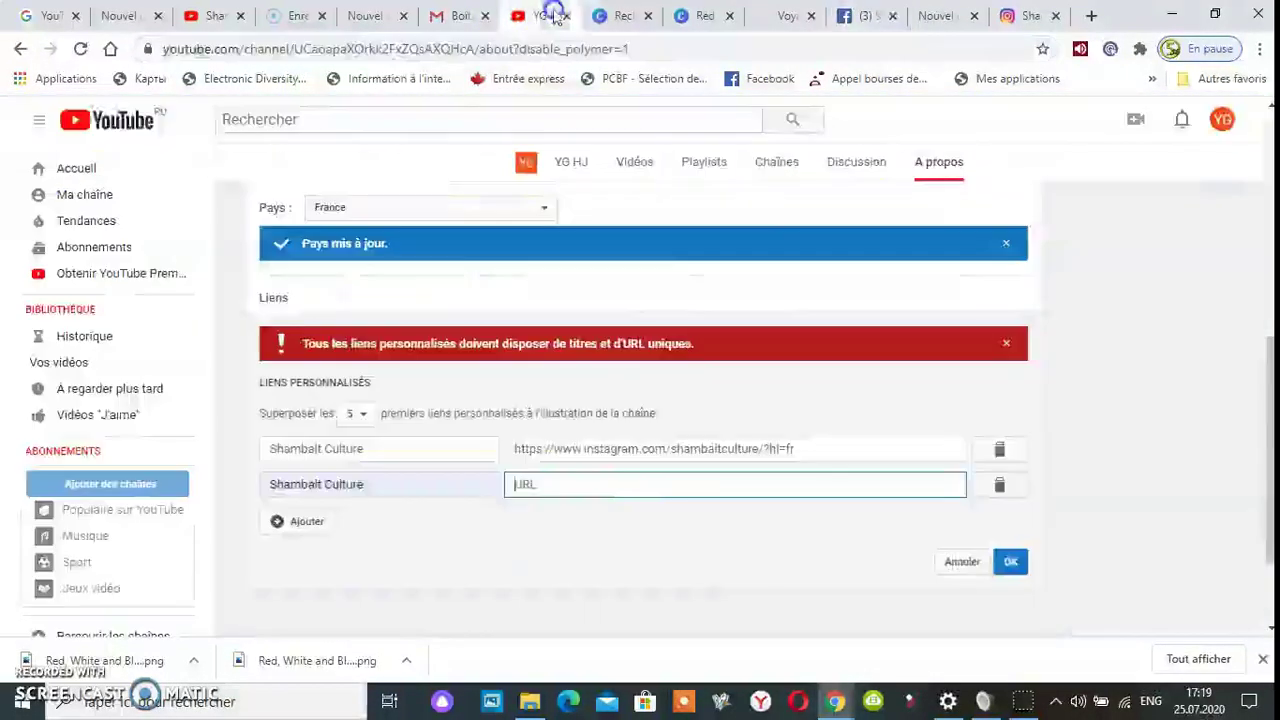
right_click(630, 493)
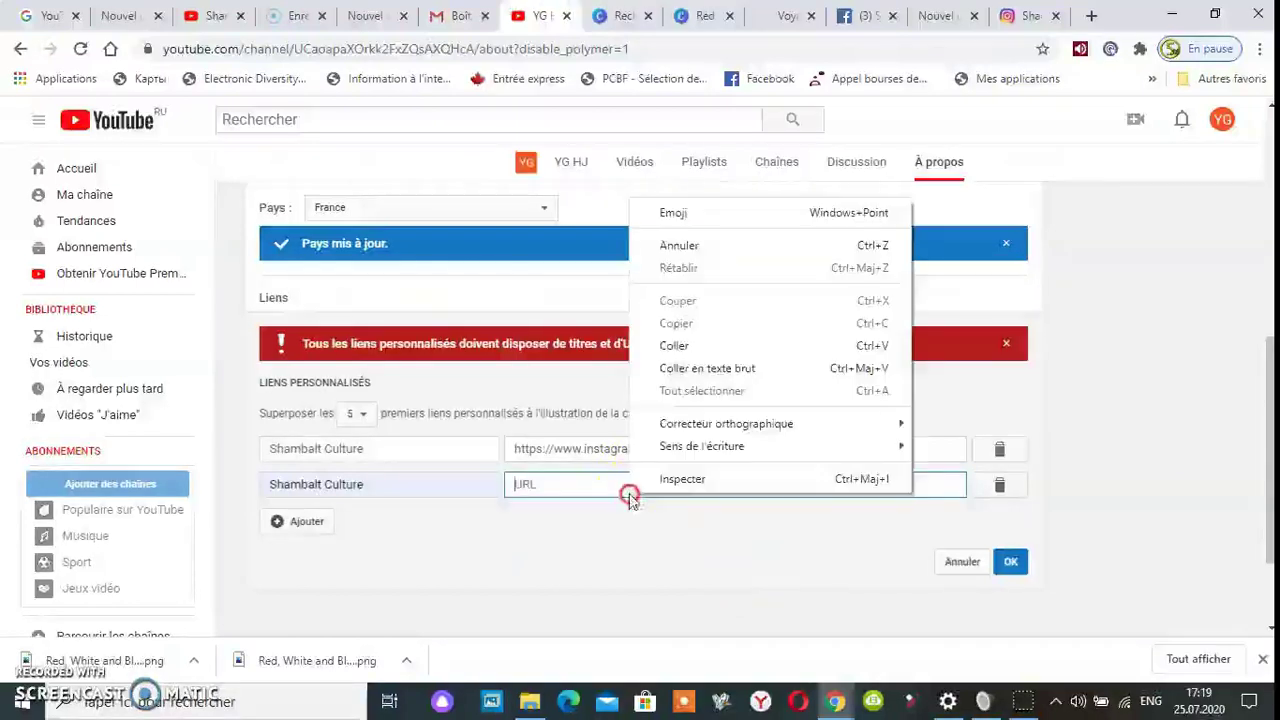
click(684, 348)
click(1003, 563)
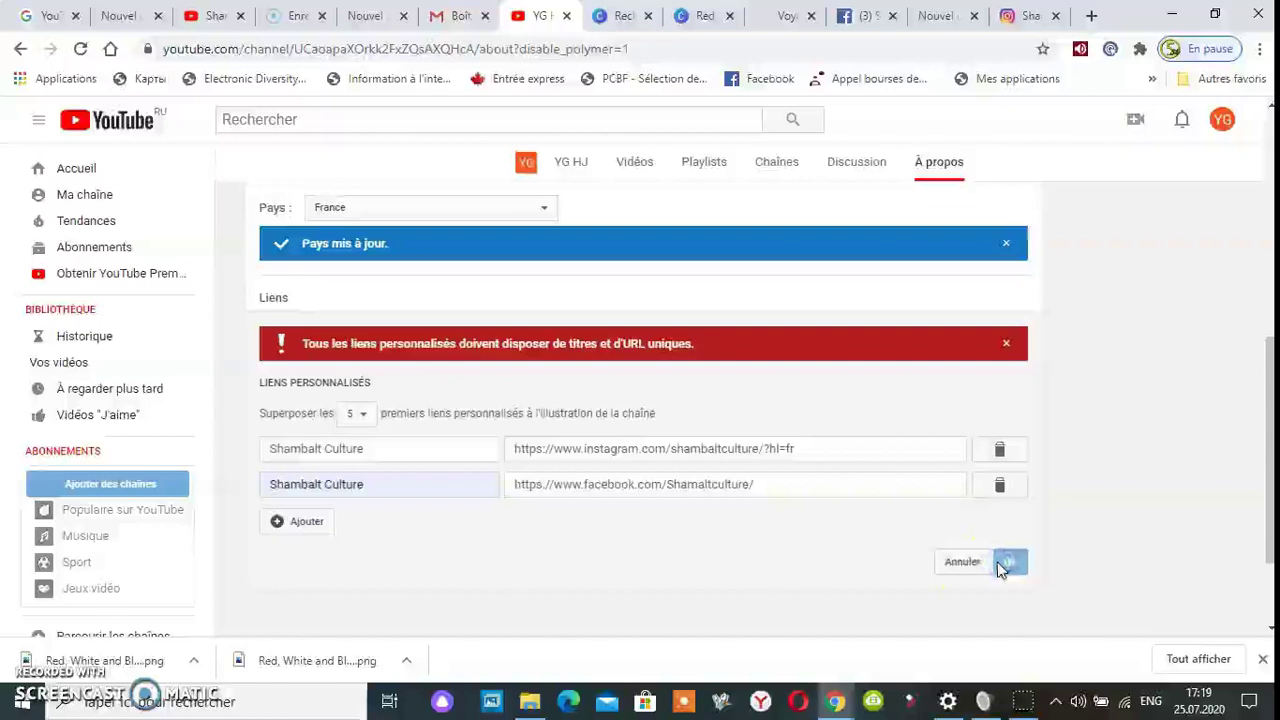